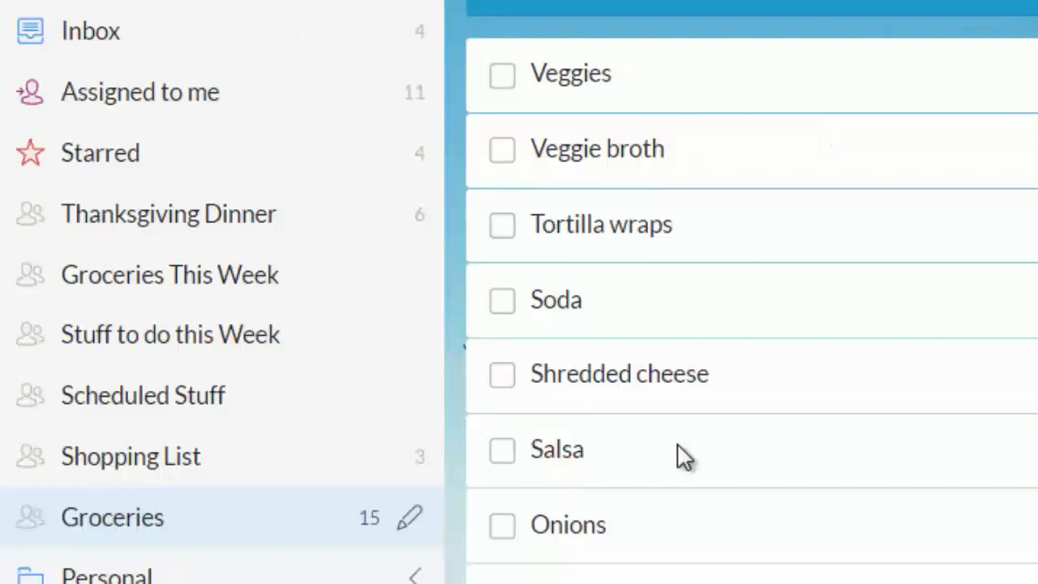
Open the Thanksgiving Dinner list and set the Mac and cheese task's due date to November 30, 2015
{"action": "left_click", "coordinate": [221, 232]}
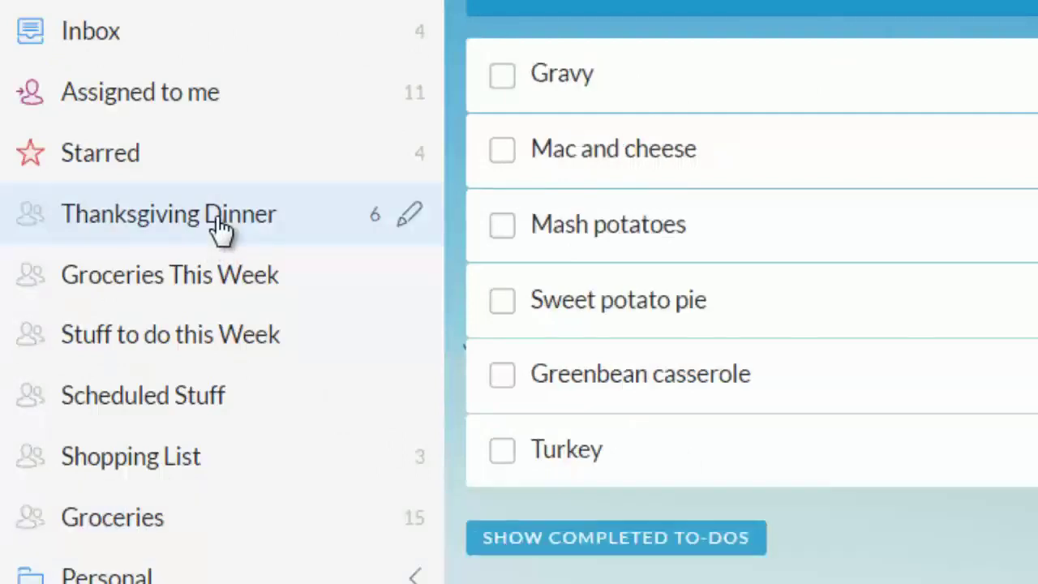
{"action": "double_click", "coordinate": [645, 89]}
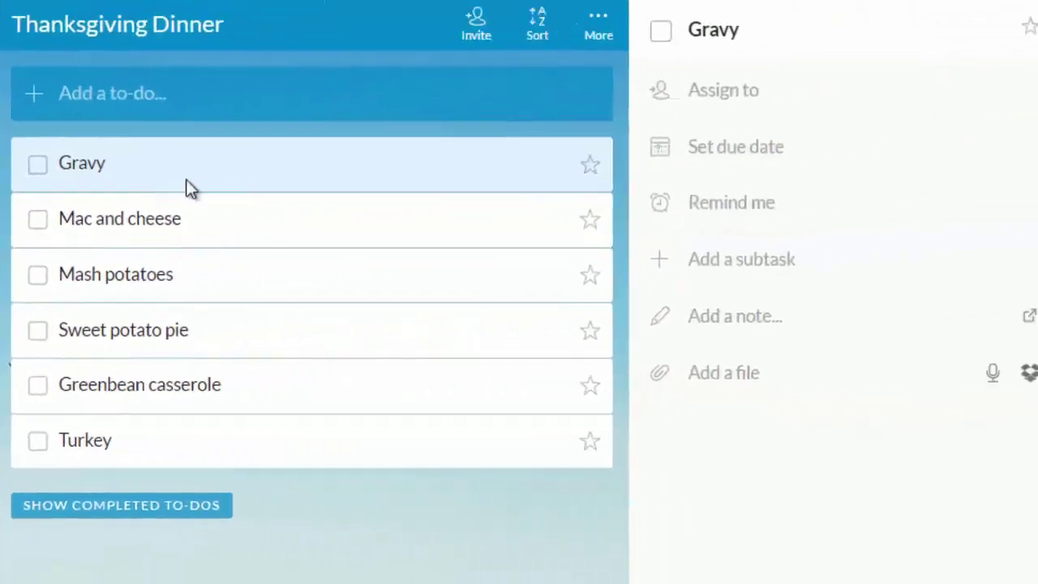
{"action": "left_click", "coordinate": [208, 225]}
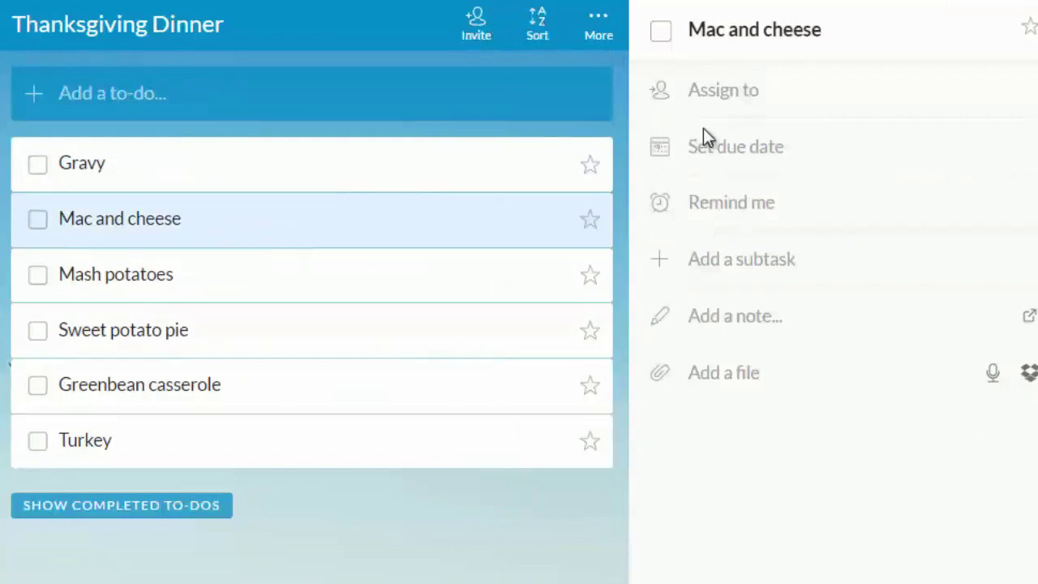
{"action": "left_click", "coordinate": [712, 154]}
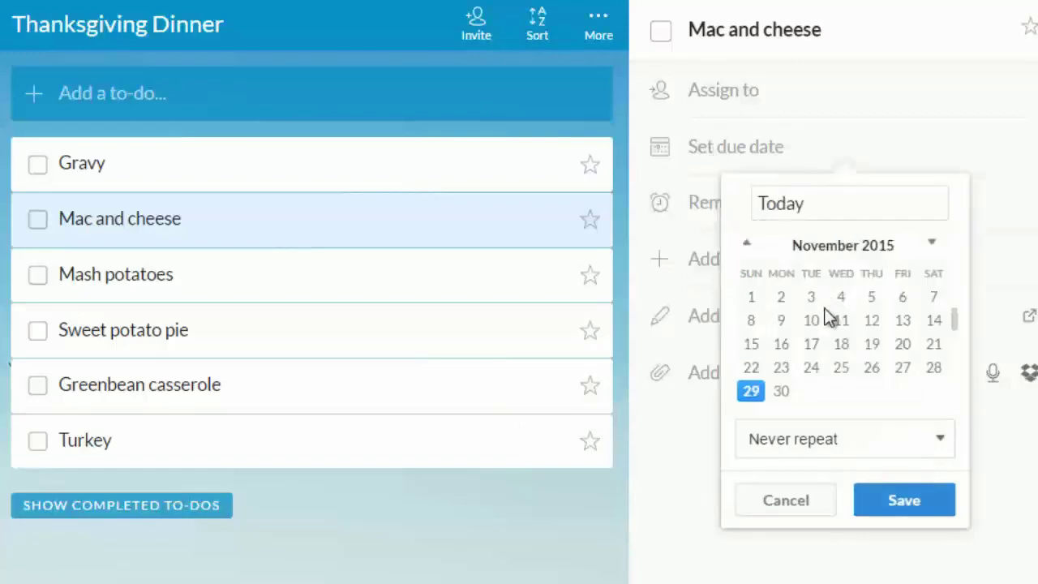
{"action": "left_click", "coordinate": [781, 391]}
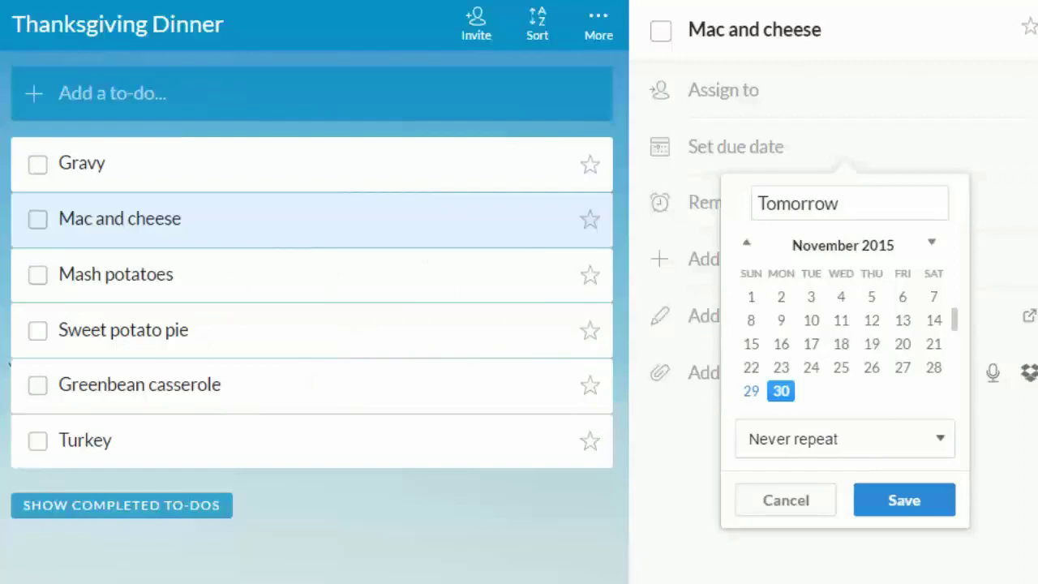
{"action": "double_click", "coordinate": [222, 233]}
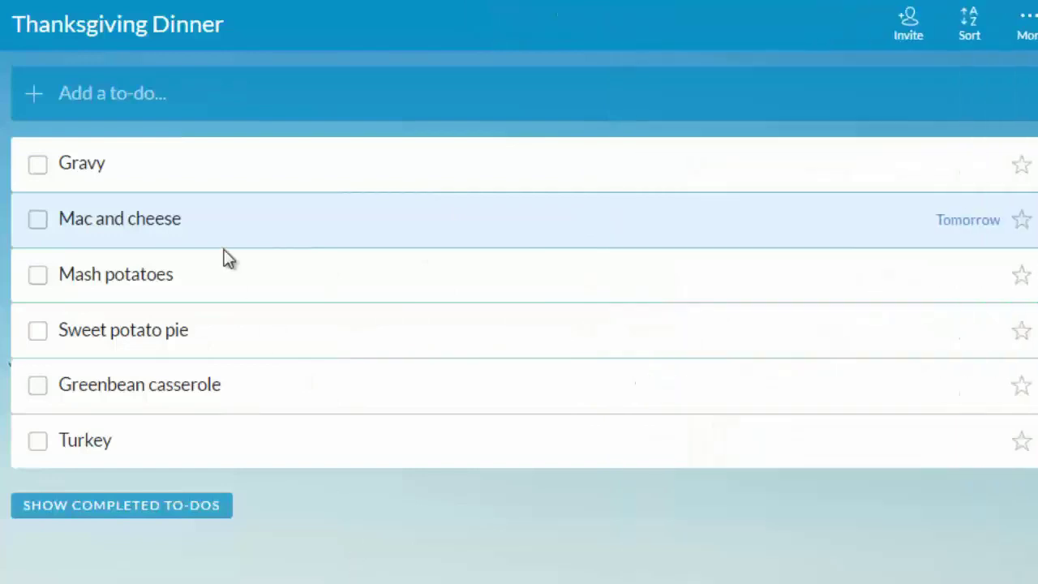
Give the Mac and cheese task's due date a custom repeat of every 7 days
{"action": "double_click", "coordinate": [148, 219]}
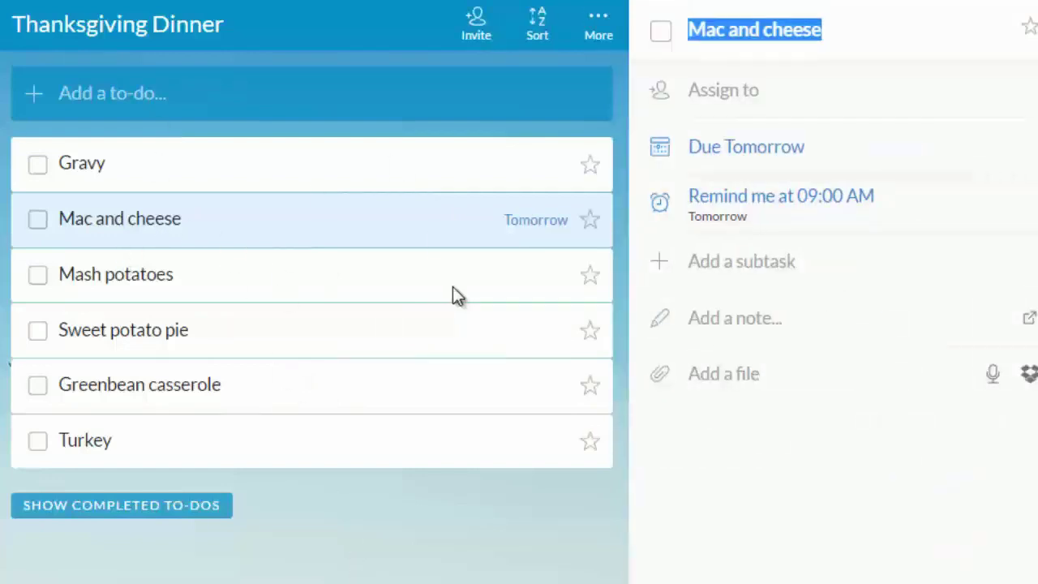
{"action": "left_click", "coordinate": [752, 154]}
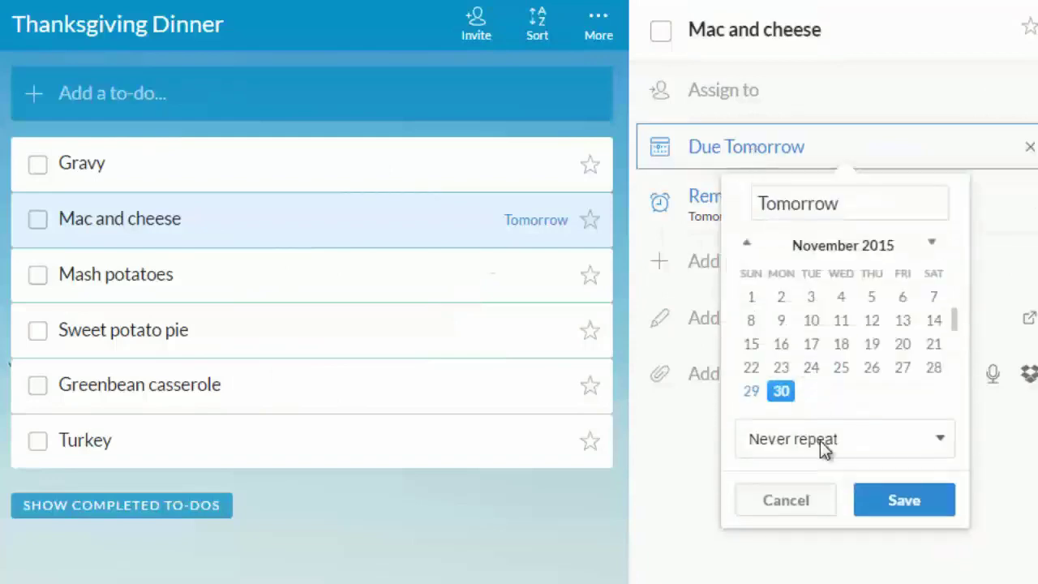
{"action": "left_click", "coordinate": [827, 448]}
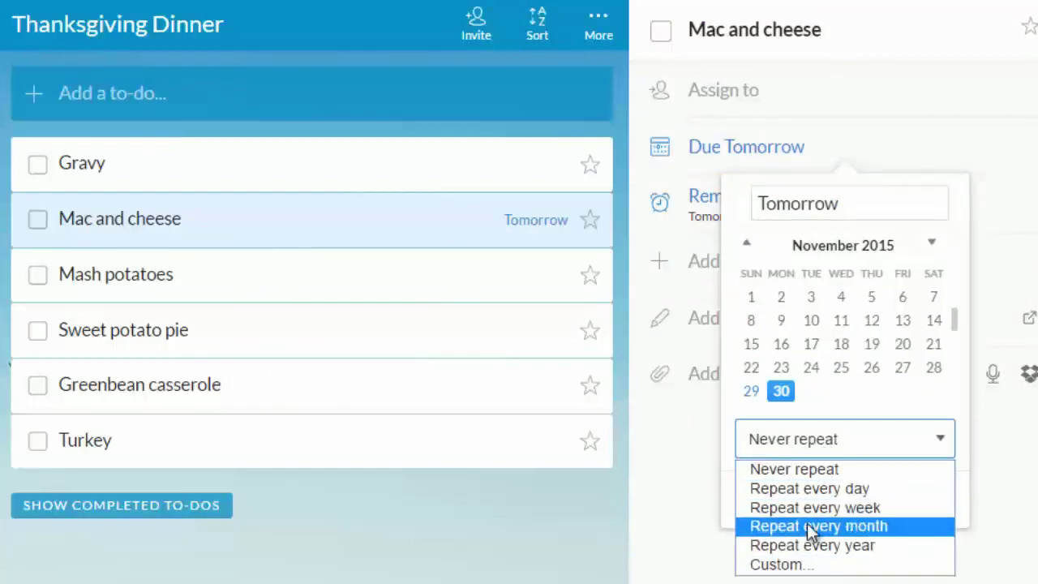
{"action": "left_click", "coordinate": [786, 565]}
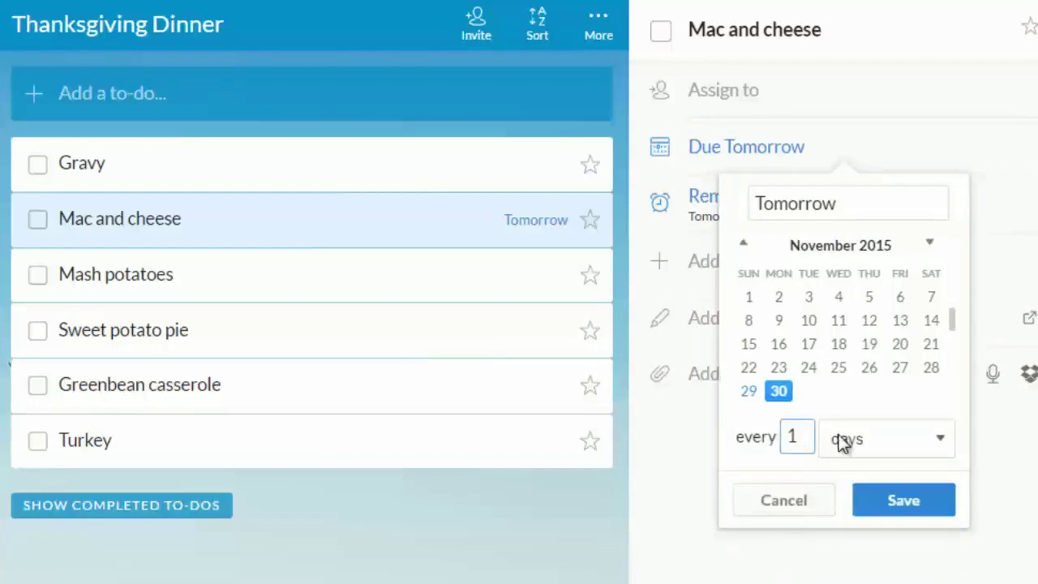
{"action": "left_click", "coordinate": [868, 438]}
{"action": "left_click", "coordinate": [848, 488]}
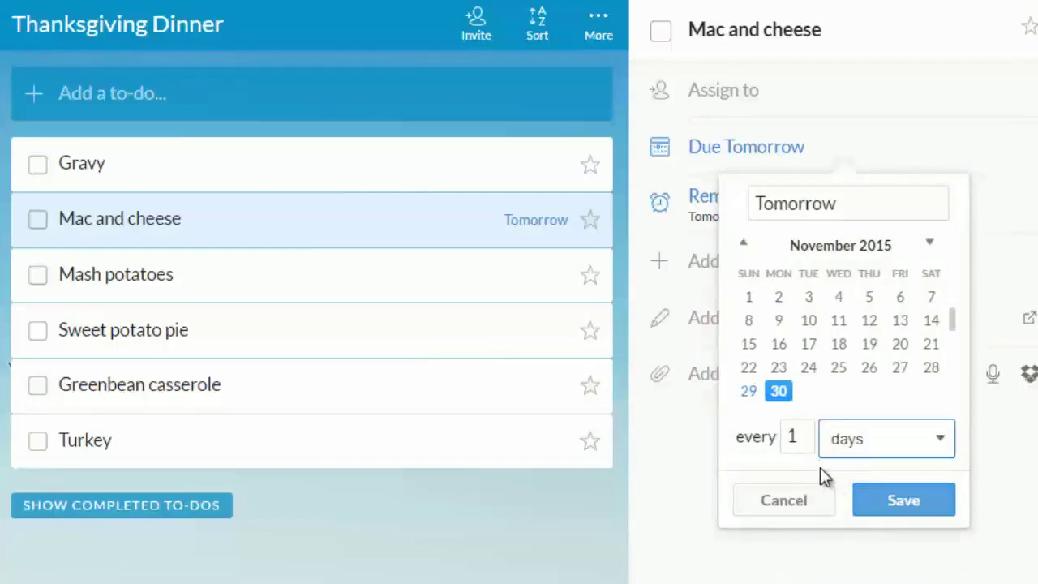
{"action": "left_click_drag", "start_coordinate": [802, 437], "coordinate": [755, 430]}
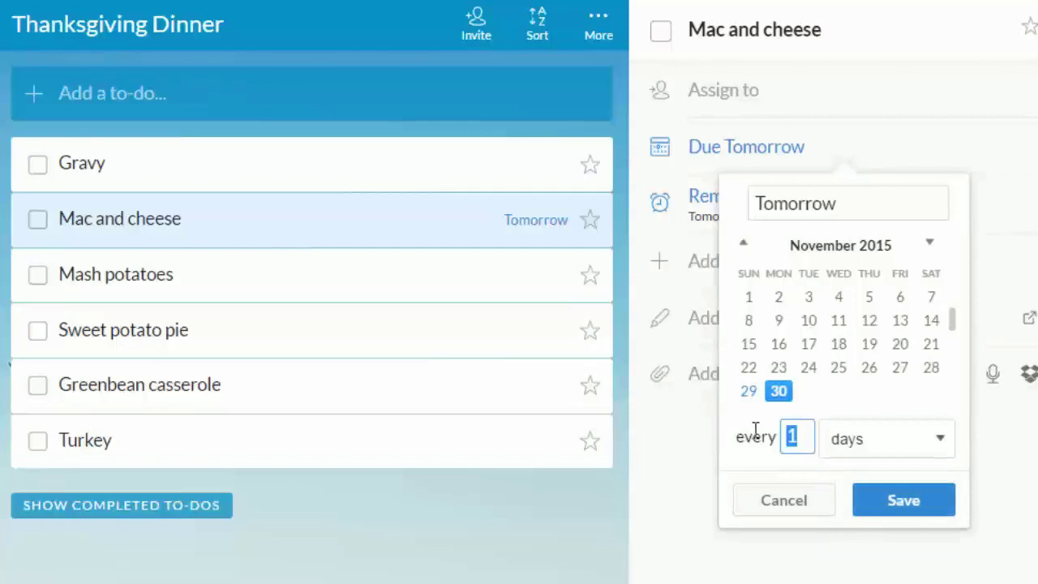
{"action": "type", "text": "7"}
{"action": "left_click", "coordinate": [904, 501]}
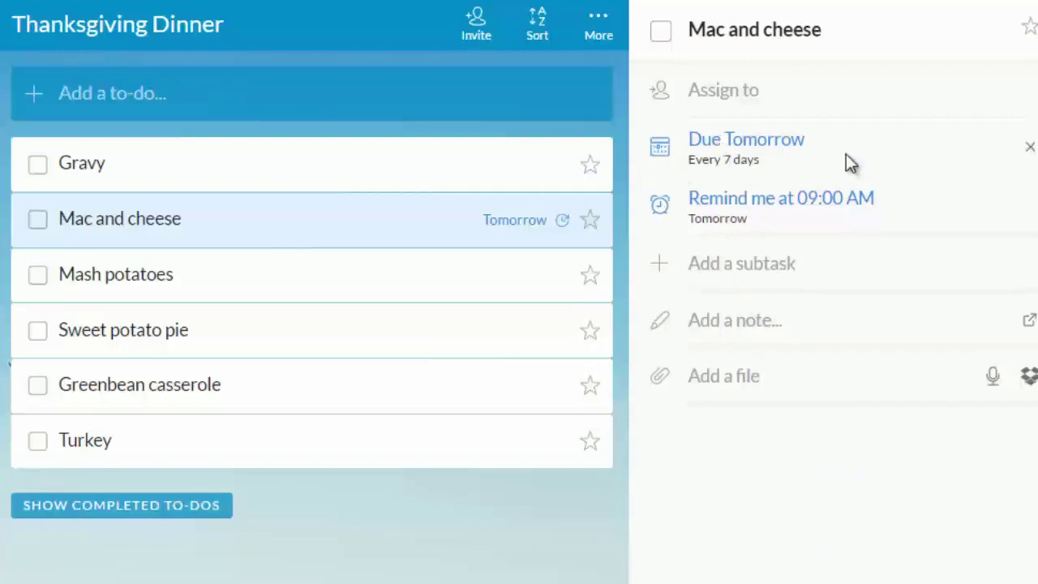
View the reminder date and time options of the Mac and cheese task and leave them without saving
{"action": "left_click", "coordinate": [784, 200]}
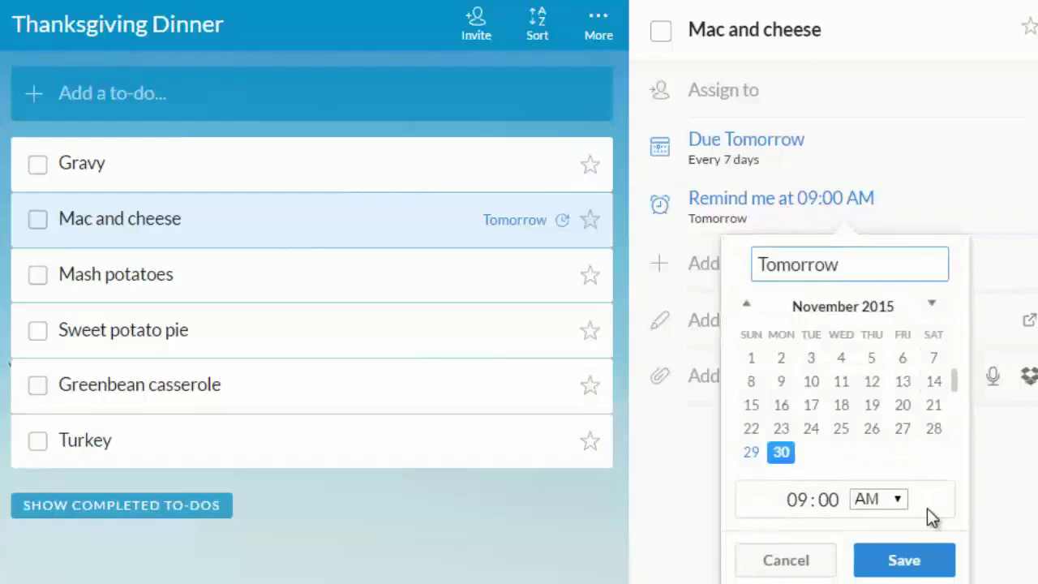
{"action": "left_click", "coordinate": [786, 564]}
{"action": "left_click", "coordinate": [721, 265]}
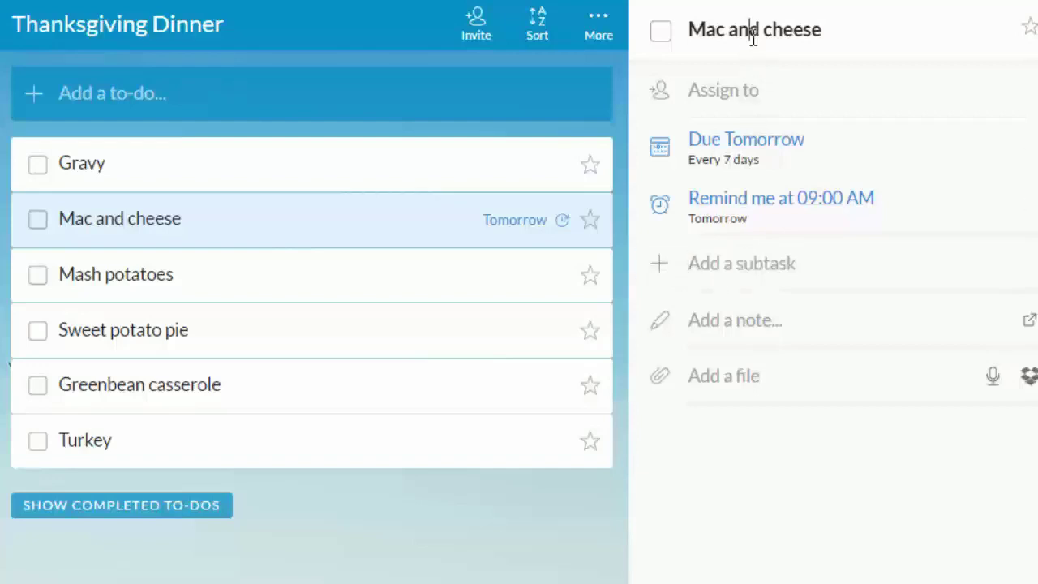
Rename the Mac and cheese task as Project A
{"action": "left_click_drag", "start_coordinate": [845, 33], "coordinate": [686, 32]}
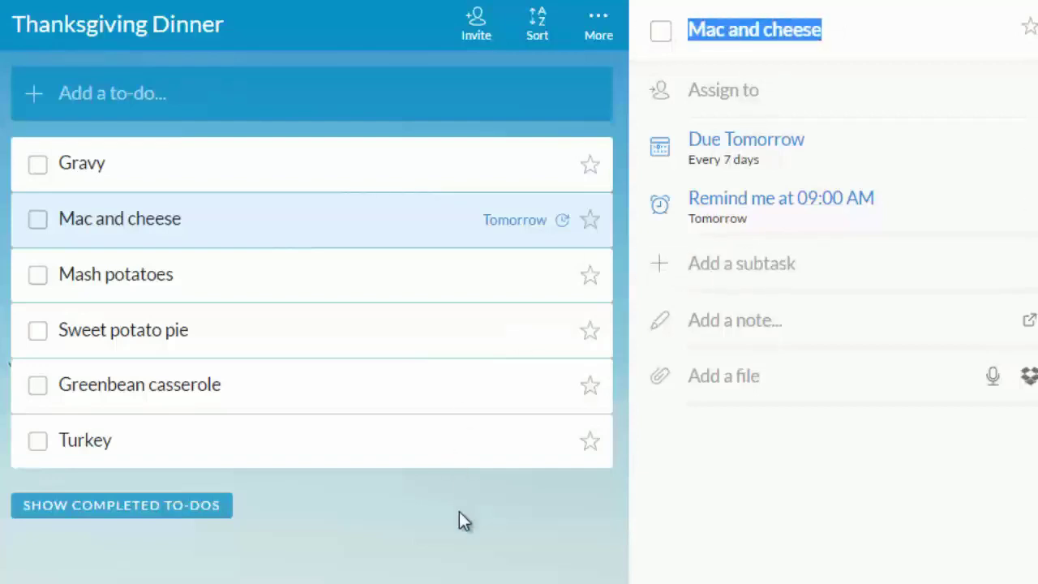
{"action": "type", "text": "Project A"}
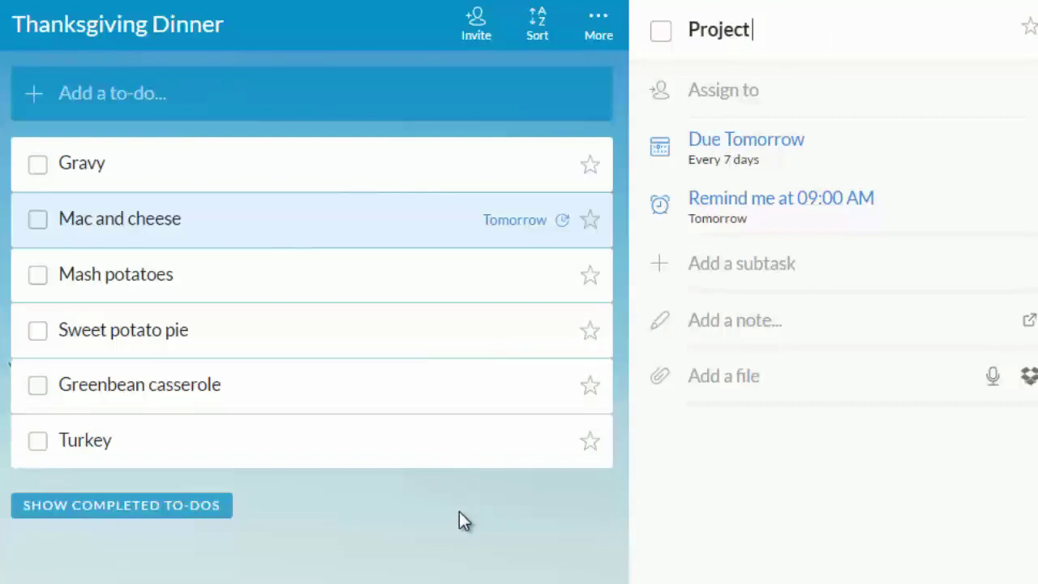
{"action": "key", "text": "Return"}
Add three subtasks to Project A named Sub-task 1, Sub-task 2 and Sub-task 3
{"action": "left_click", "coordinate": [739, 268]}
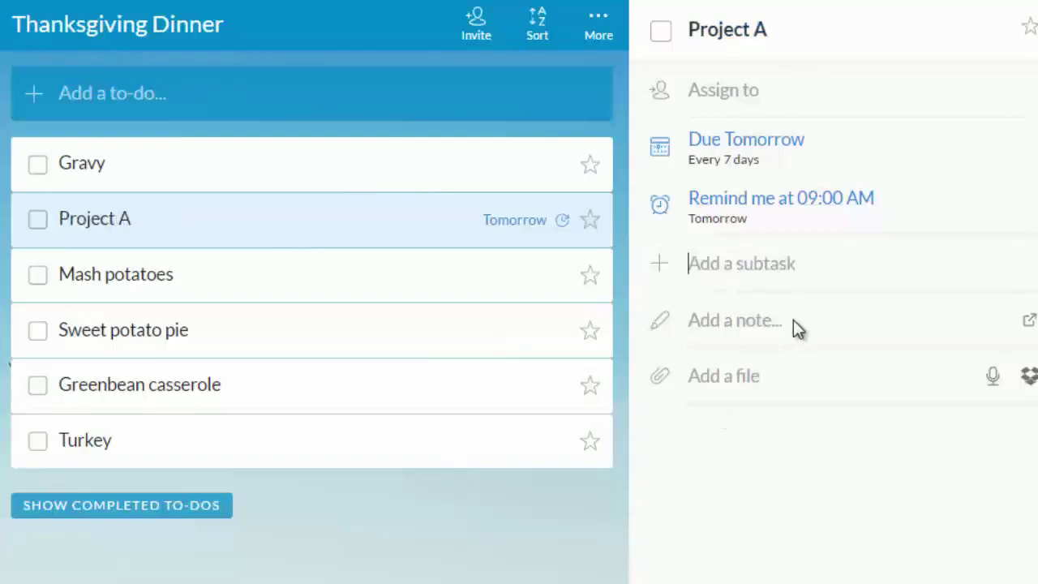
{"action": "type", "text": "S"}
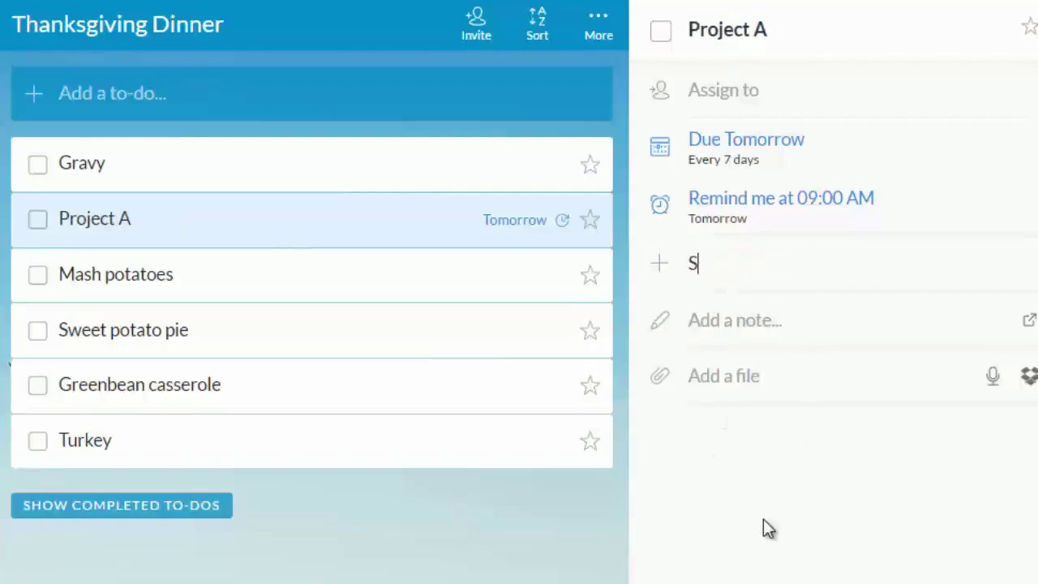
{"action": "type", "text": "ub-task 1"}
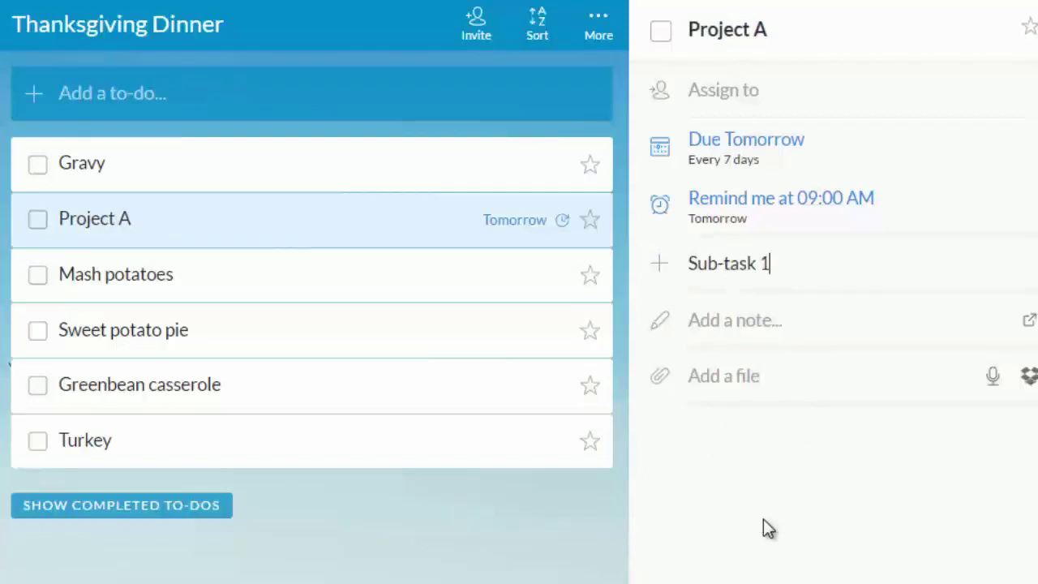
{"action": "key", "text": "Return"}
{"action": "type", "text": "Sub-task"}
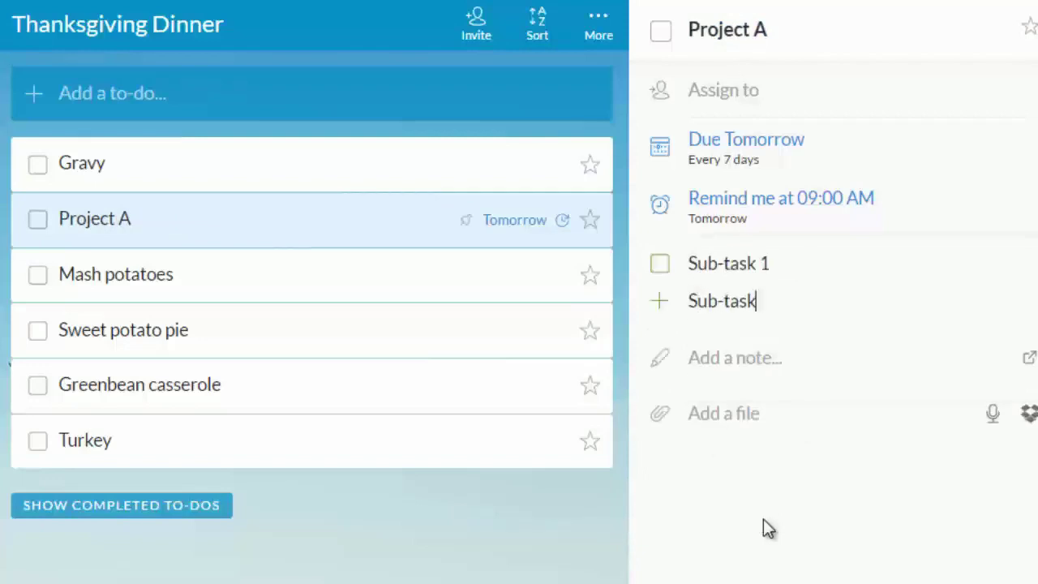
{"action": "type", "text": " 2"}
{"action": "key", "text": "Return"}
{"action": "type", "text": "Sub-task 4"}
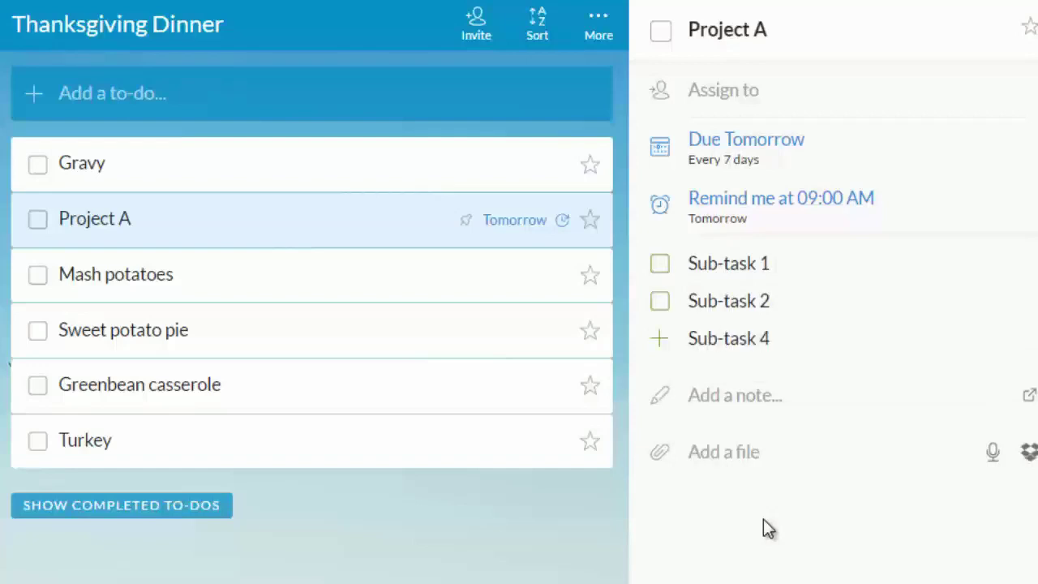
{"action": "key", "text": "BackSpace"}
{"action": "type", "text": "3"}
{"action": "key", "text": "Return"}
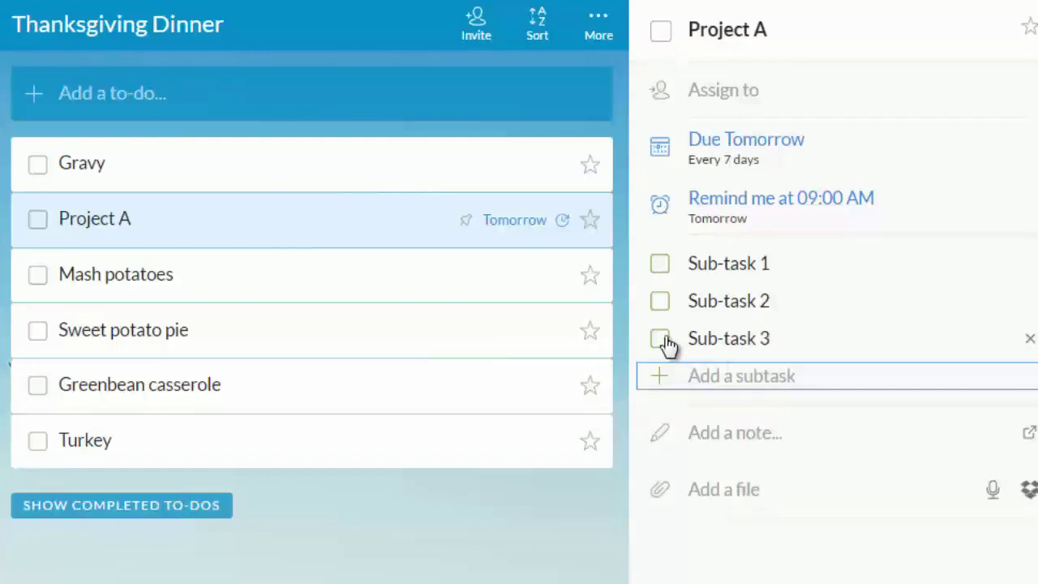
Mark Sub-task 1, Sub-task 2 and Sub-task 3 of Project A as completed
{"action": "left_click", "coordinate": [661, 265]}
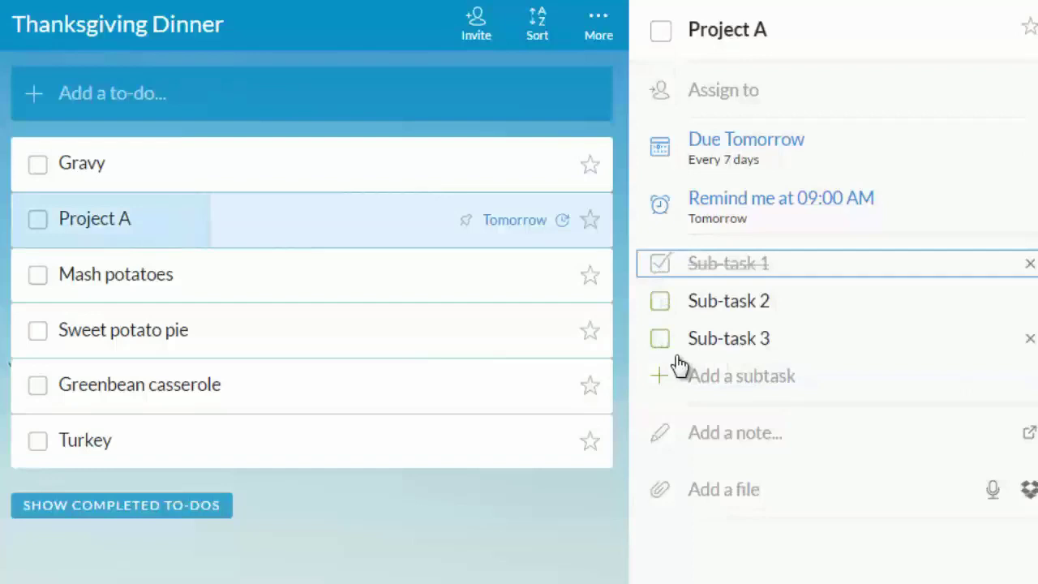
{"action": "left_click", "coordinate": [662, 303]}
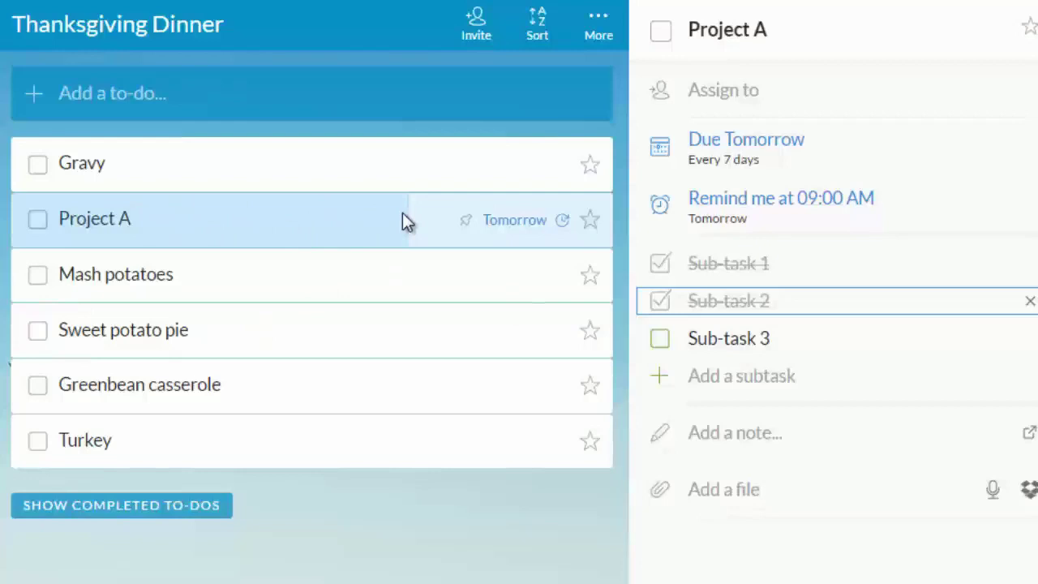
{"action": "left_click", "coordinate": [663, 344]}
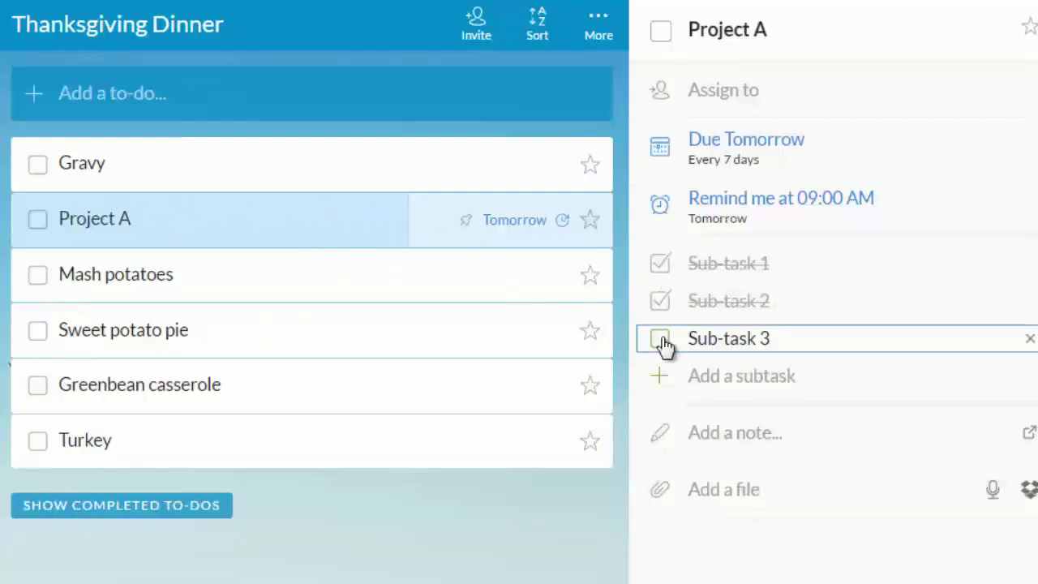
{"action": "left_click", "coordinate": [661, 341]}
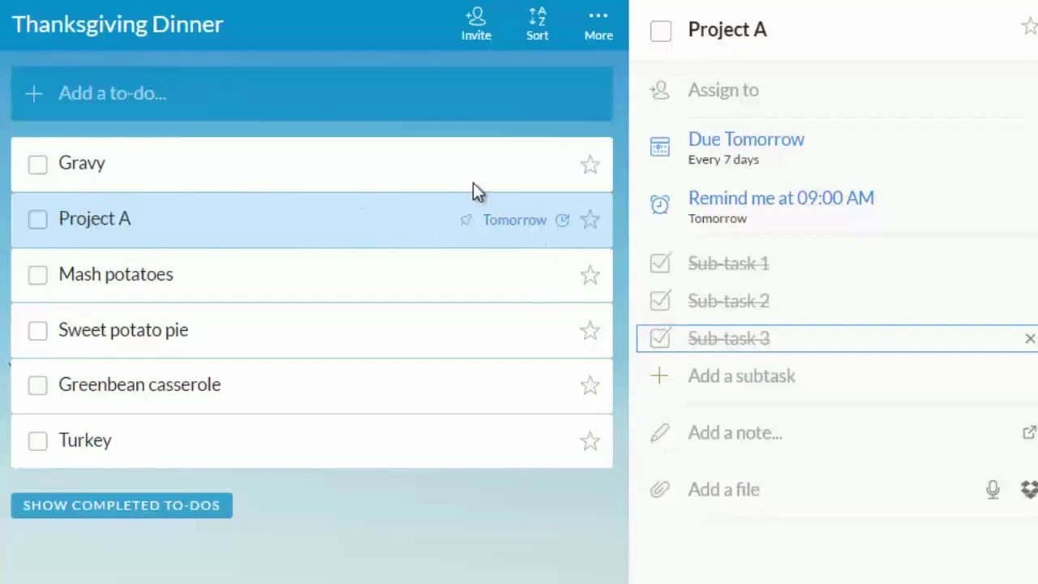
View Project A's expanded note editor and file attachment chooser, closing both without adding anything
{"action": "left_click", "coordinate": [753, 430]}
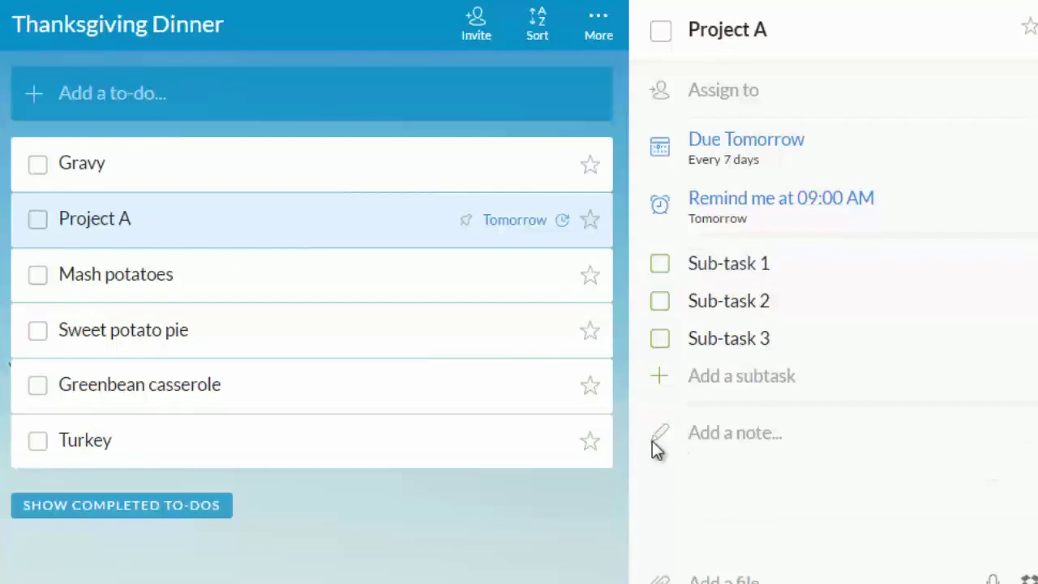
{"action": "left_click", "coordinate": [744, 378]}
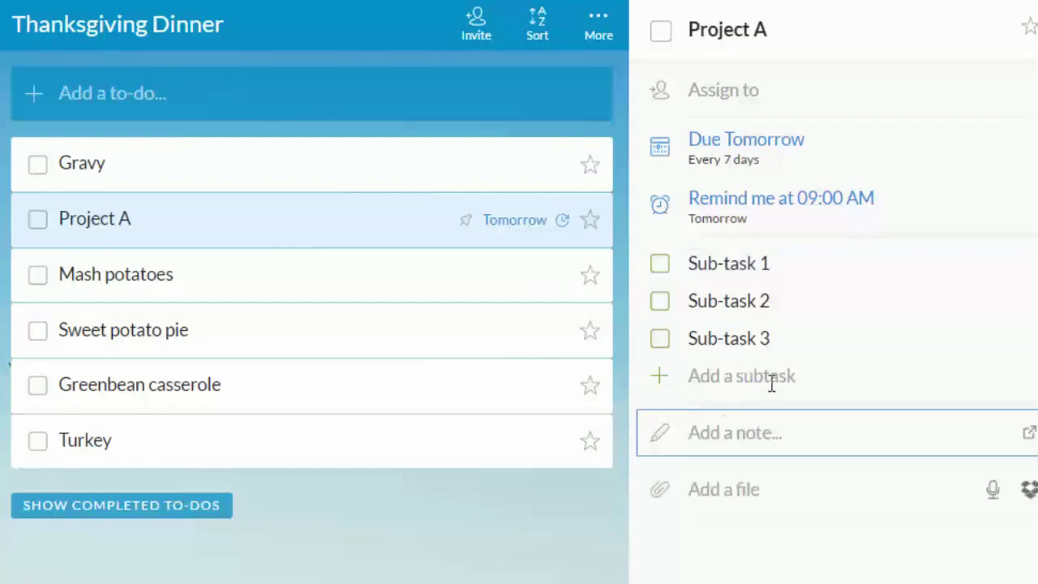
{"action": "left_click", "coordinate": [1028, 434]}
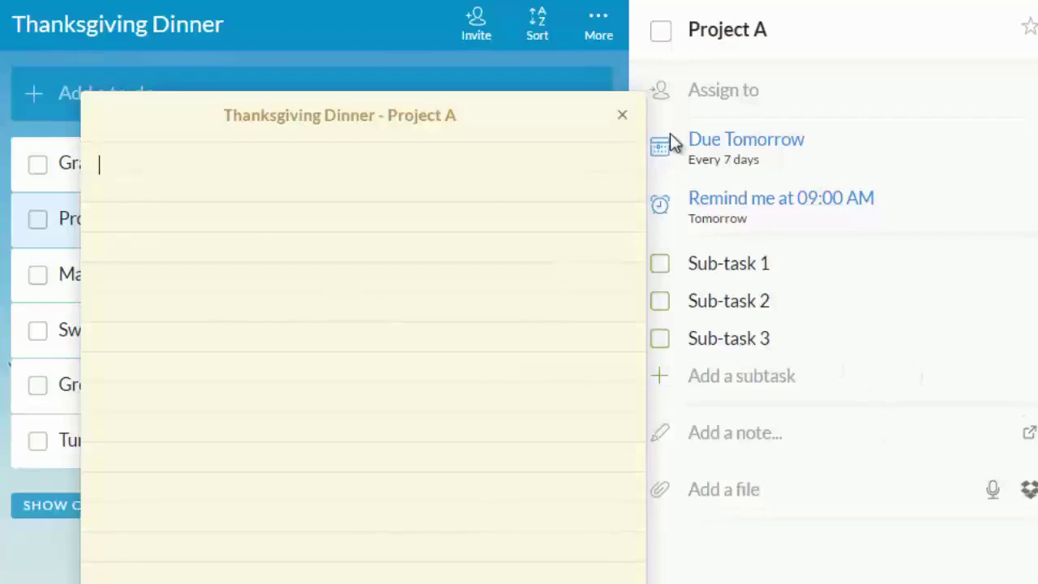
{"action": "left_click", "coordinate": [620, 119]}
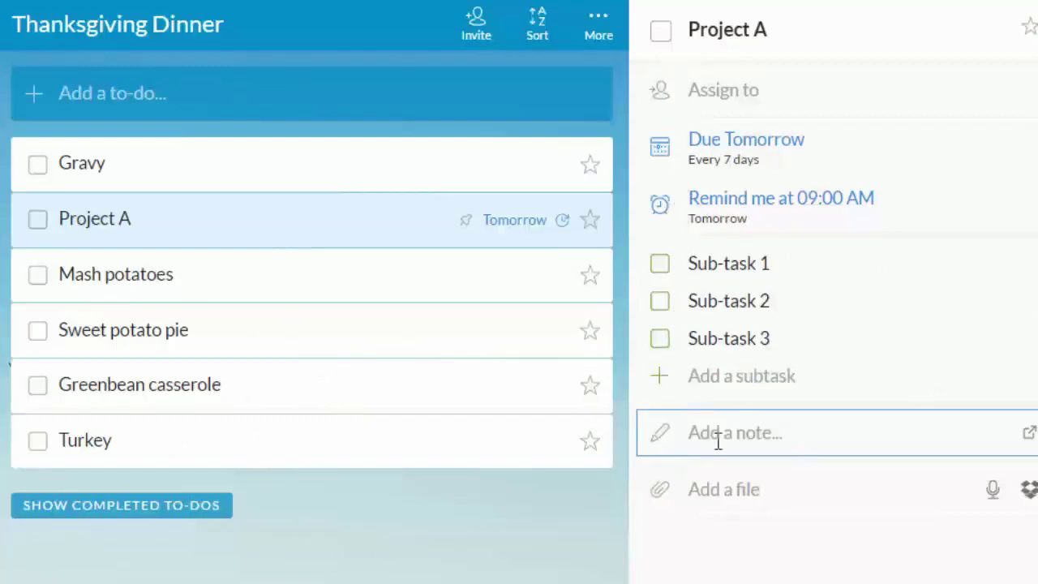
{"action": "left_click", "coordinate": [705, 499]}
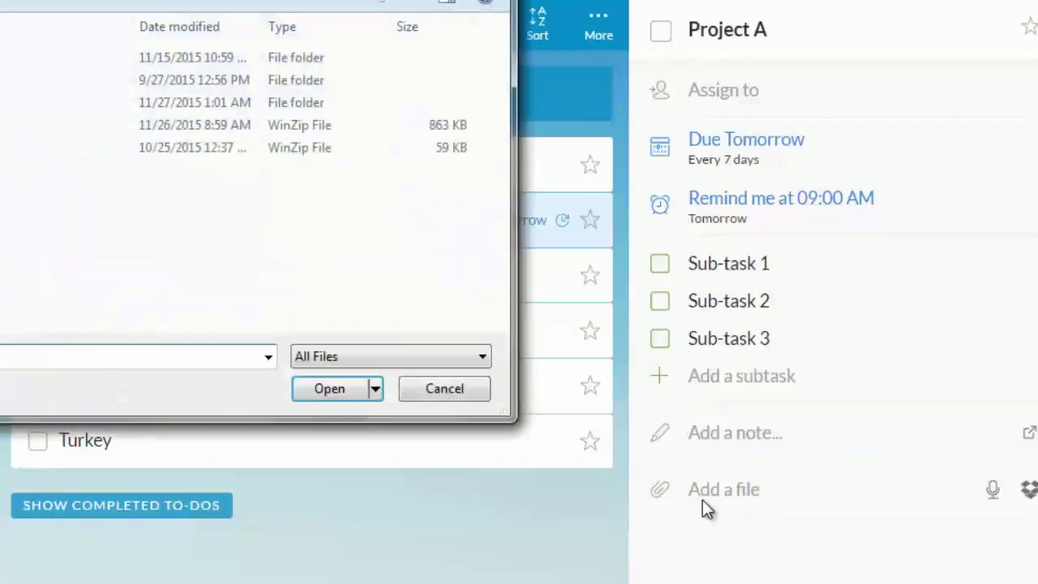
{"action": "left_click", "coordinate": [444, 389]}
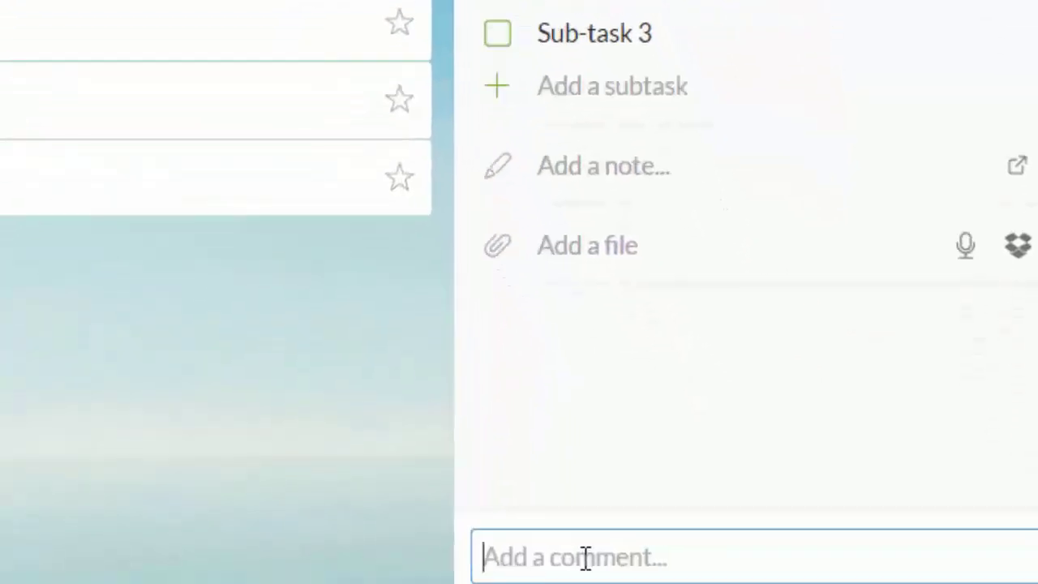
Write the comment "This project A - subtask 2 was complete." on the Project A task
{"action": "type", "text": "This project A - subtask "}
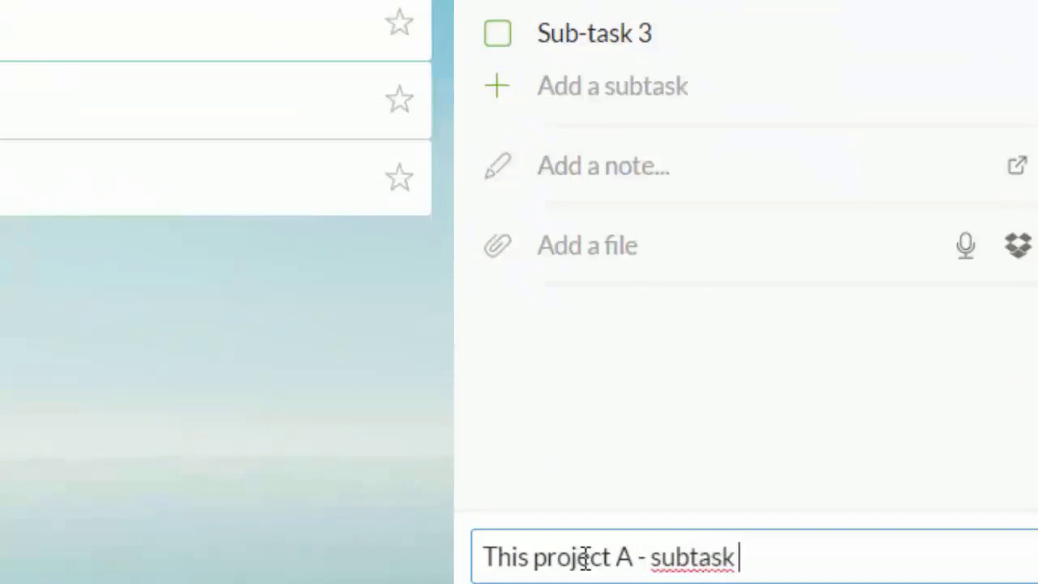
{"action": "type", "text": "2 was compl"}
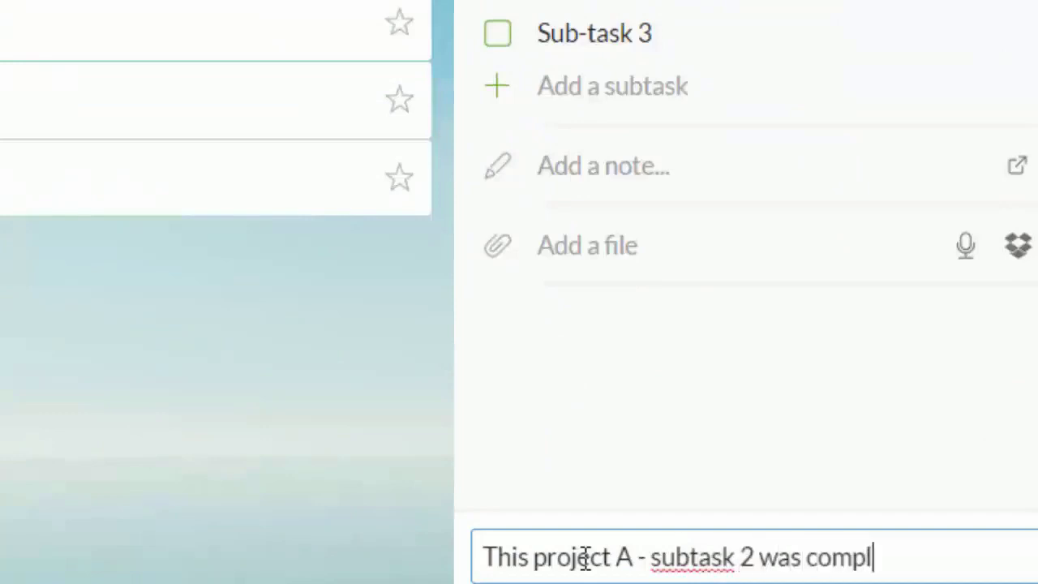
{"action": "type", "text": "ete."}
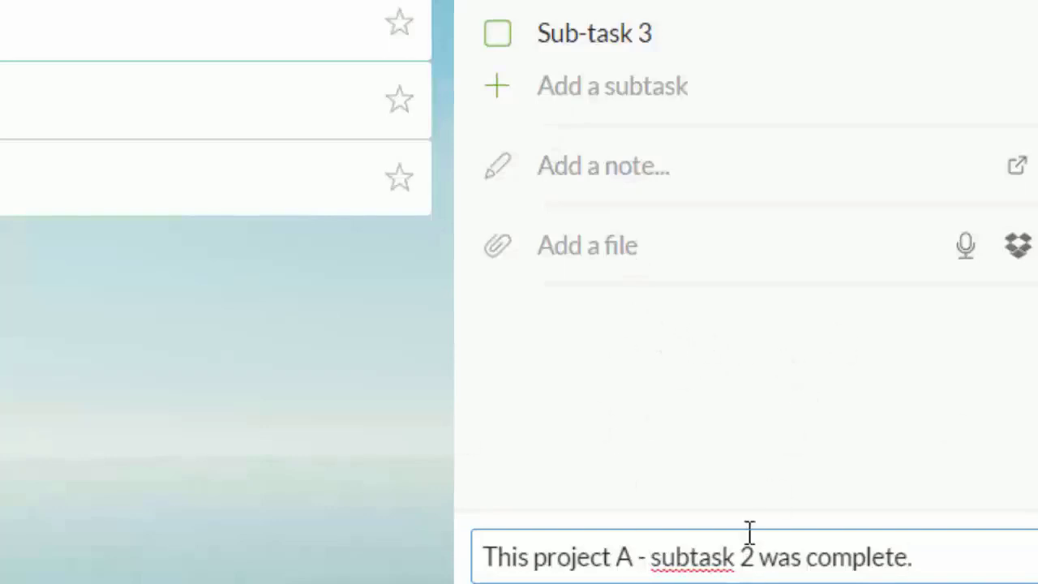
{"action": "left_click", "coordinate": [301, 371]}
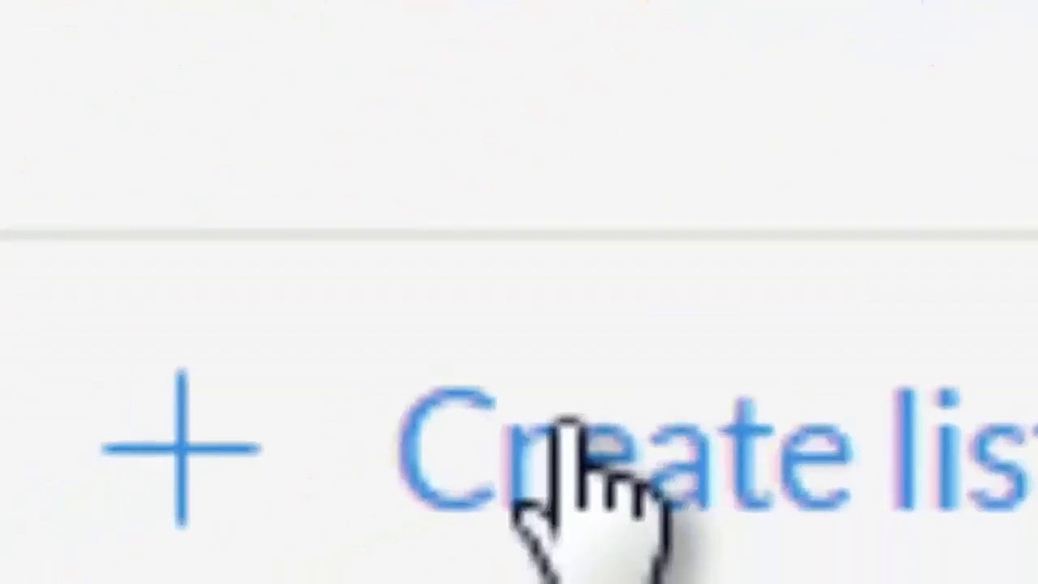
Create a new list named Building Project A
{"action": "left_click", "coordinate": [568, 438]}
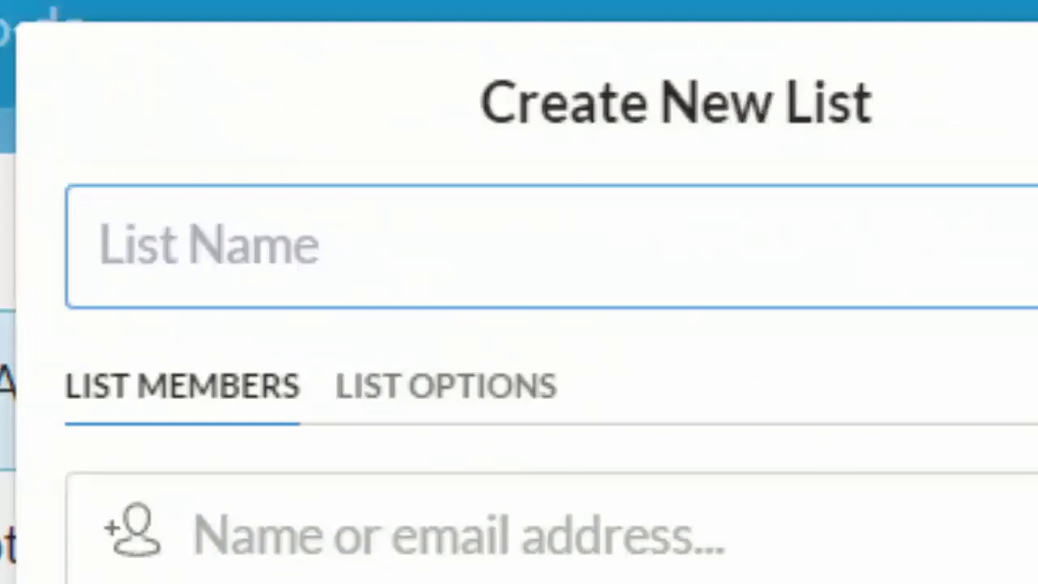
{"action": "type", "text": "Building "}
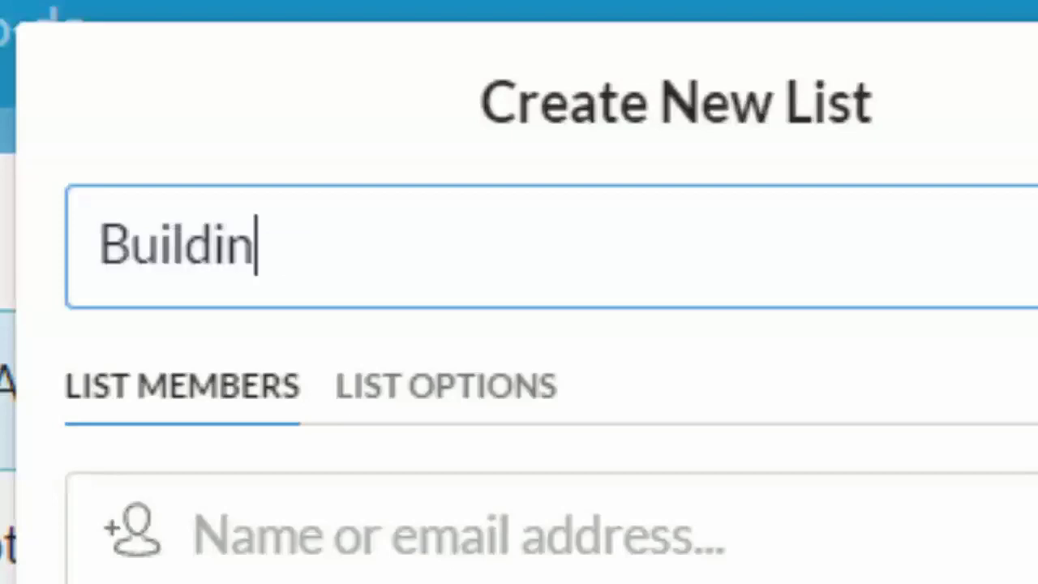
{"action": "type", "text": "Project A"}
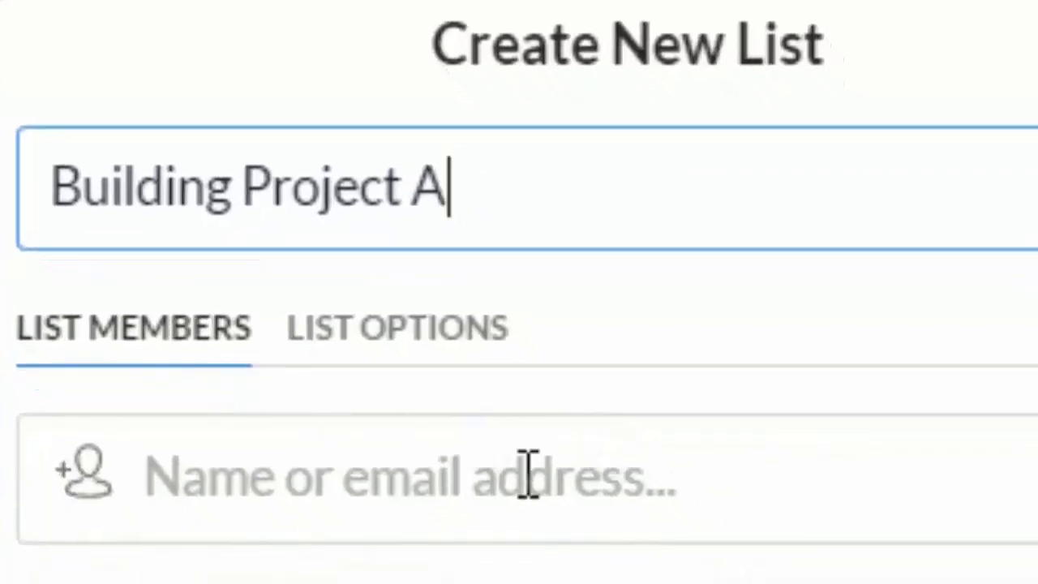
{"action": "left_click", "coordinate": [199, 326]}
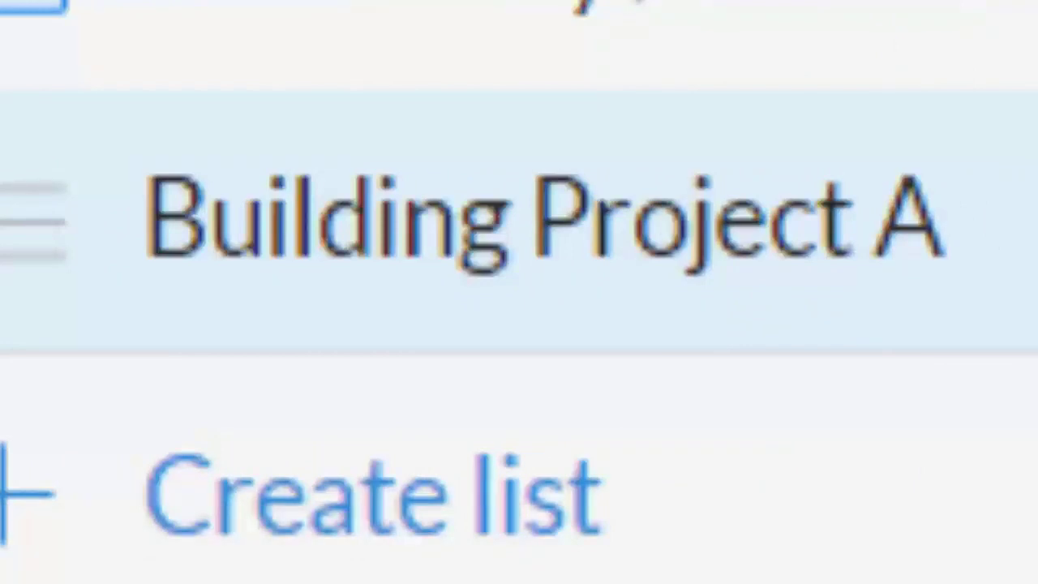
{"action": "left_click_drag", "start_coordinate": [1006, 219], "coordinate": [957, 223]}
Add a to-do to the Personal - Events list entered as "Event 1 Due Tomorrow"
{"action": "key", "text": "Return"}
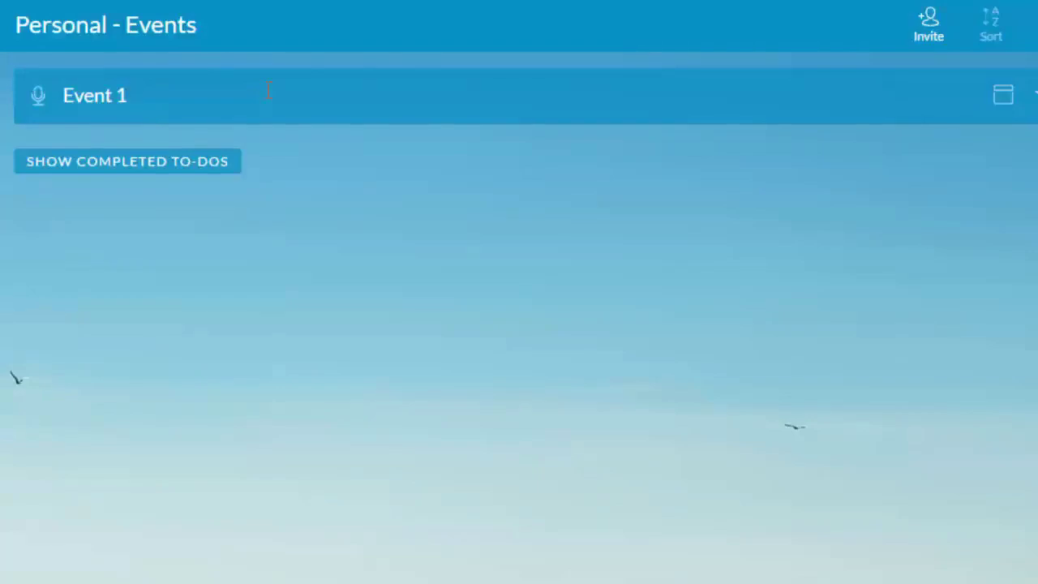
{"action": "type", "text": "Due Tomorrow"}
{"action": "key", "text": "Return"}
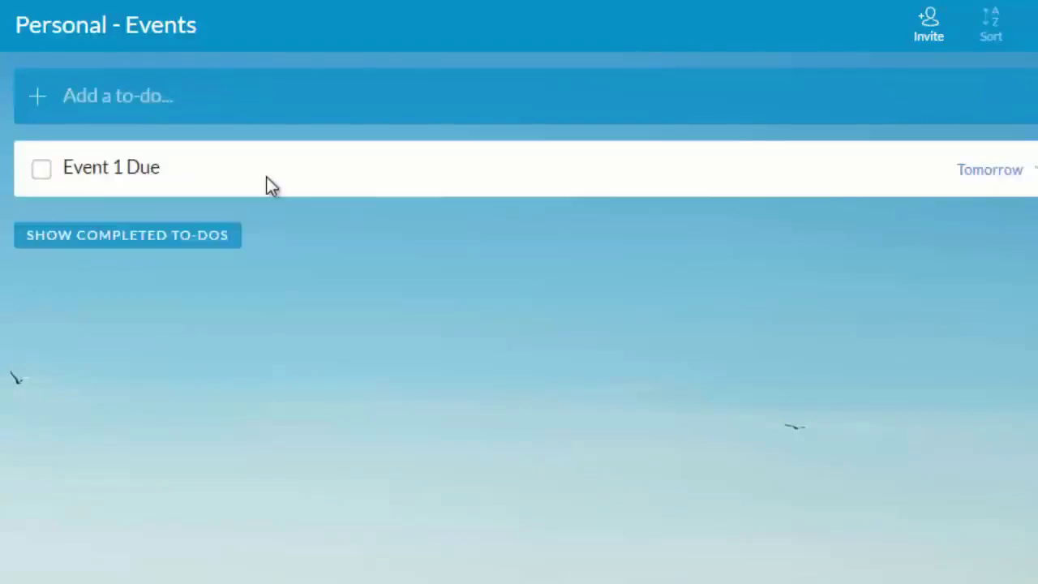
Open the details of the Event 1 Due to-do and shorten its title to Event 1
{"action": "double_click", "coordinate": [274, 184]}
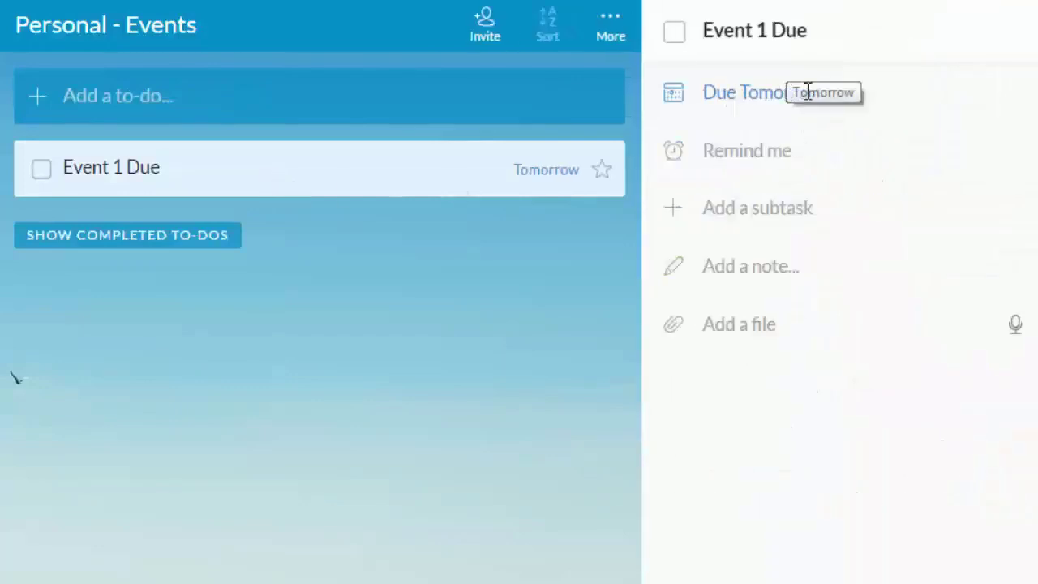
{"action": "left_click", "coordinate": [811, 30]}
{"action": "left_click", "coordinate": [810, 30]}
{"action": "key", "text": "BackSpace"}
{"action": "key", "text": "BackSpace"}
{"action": "key", "text": "BackSpace"}
{"action": "key", "text": "BackSpace"}
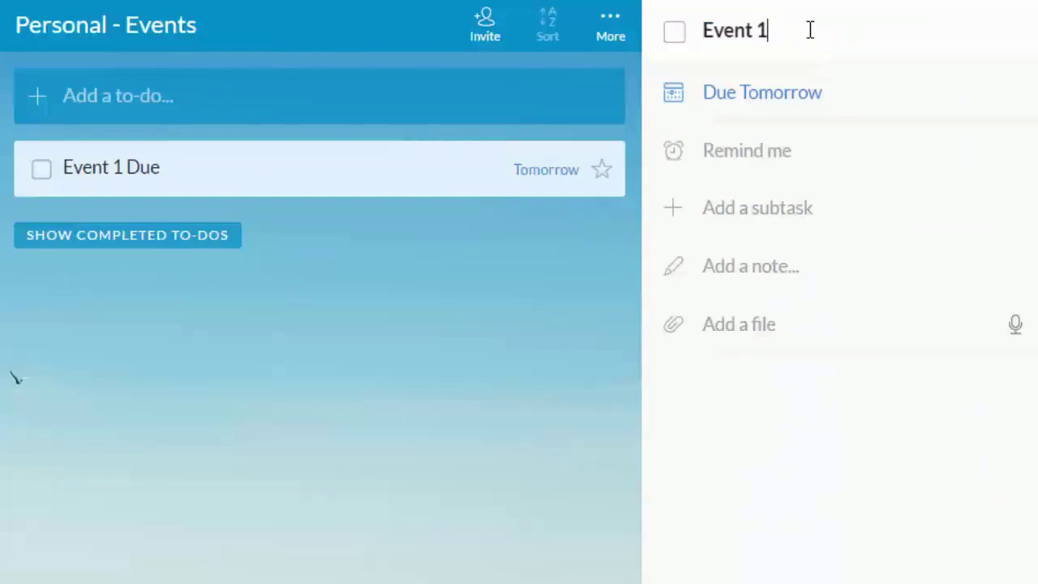
{"action": "key", "text": "Return"}
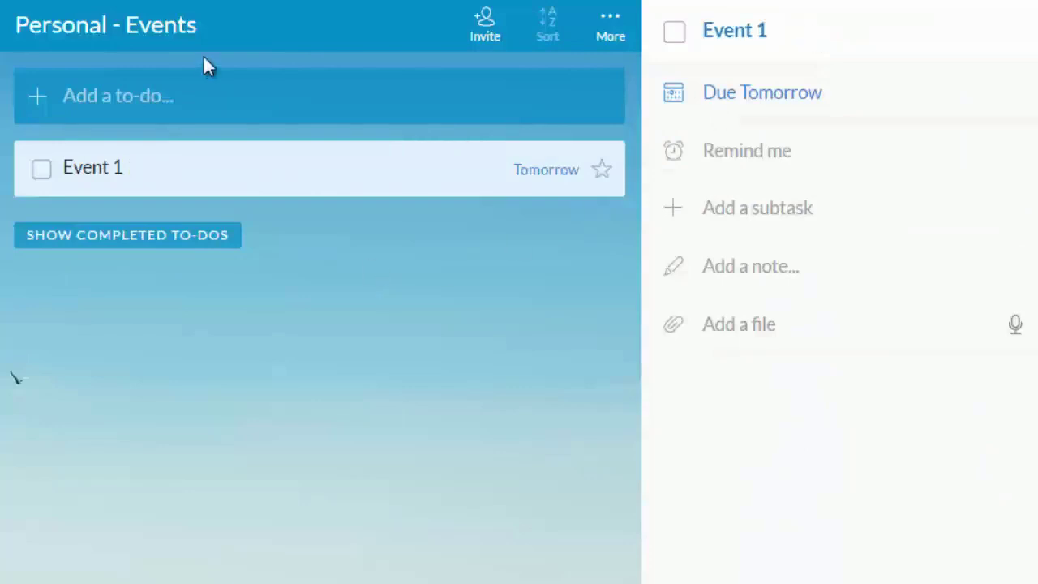
Add two more to-dos named Event 2 and Event 3 to the Personal - Events list
{"action": "left_click", "coordinate": [179, 109]}
{"action": "type", "text": "Event"}
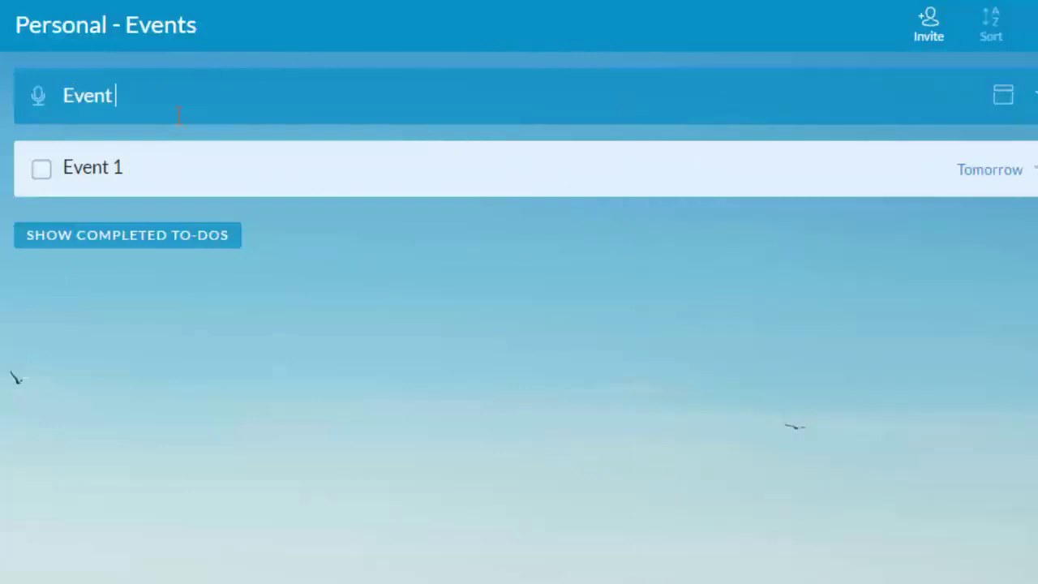
{"action": "type", "text": " 2"}
{"action": "key", "text": "Return"}
{"action": "type", "text": "Event "}
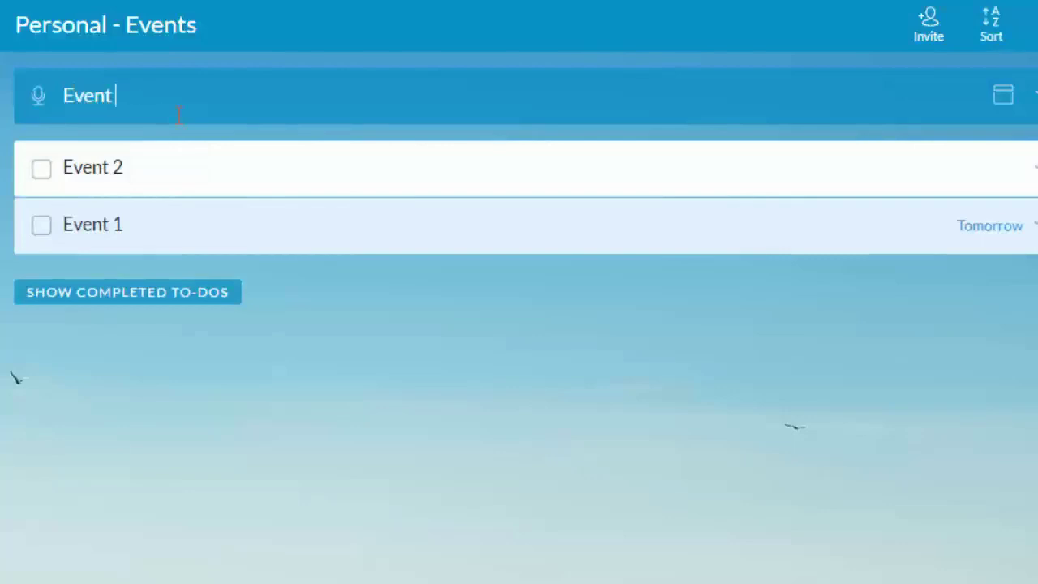
{"action": "type", "text": "3"}
{"action": "key", "text": "Return"}
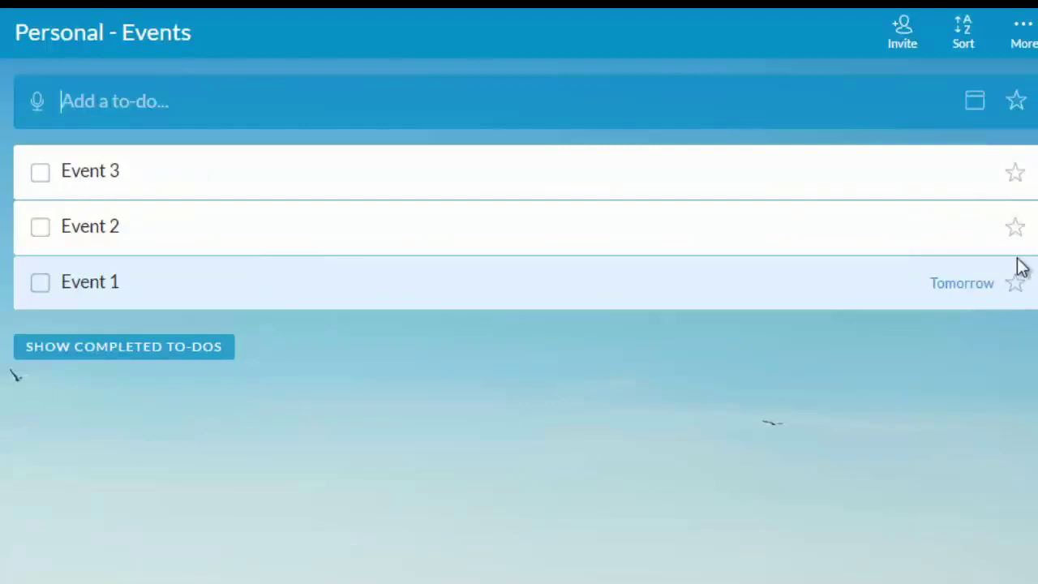
Star Event 1 and Event 3, and reorder the list so Event 1 is above Event 3
{"action": "left_click", "coordinate": [1014, 295]}
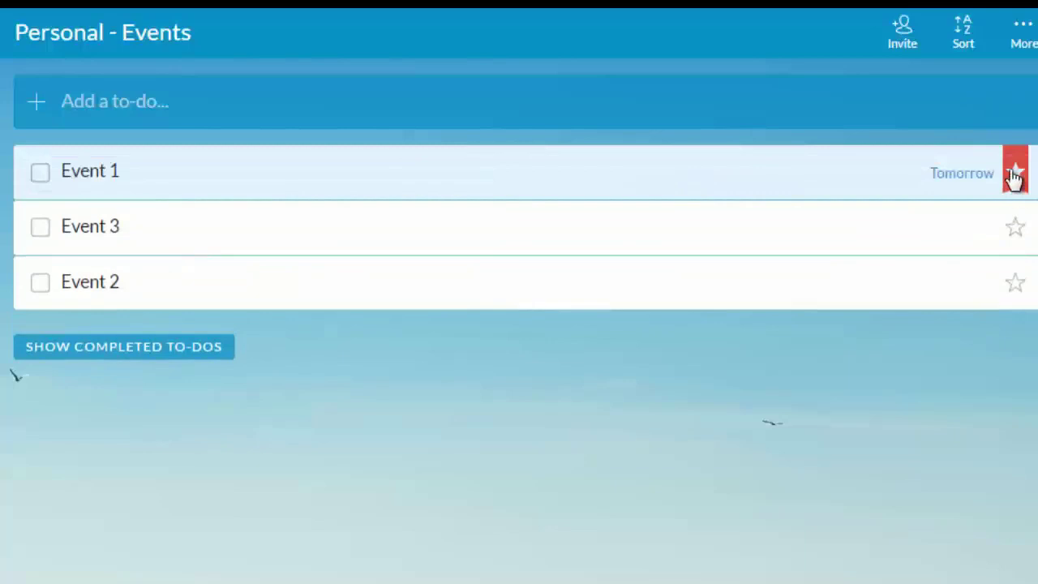
{"action": "left_click", "coordinate": [1015, 231]}
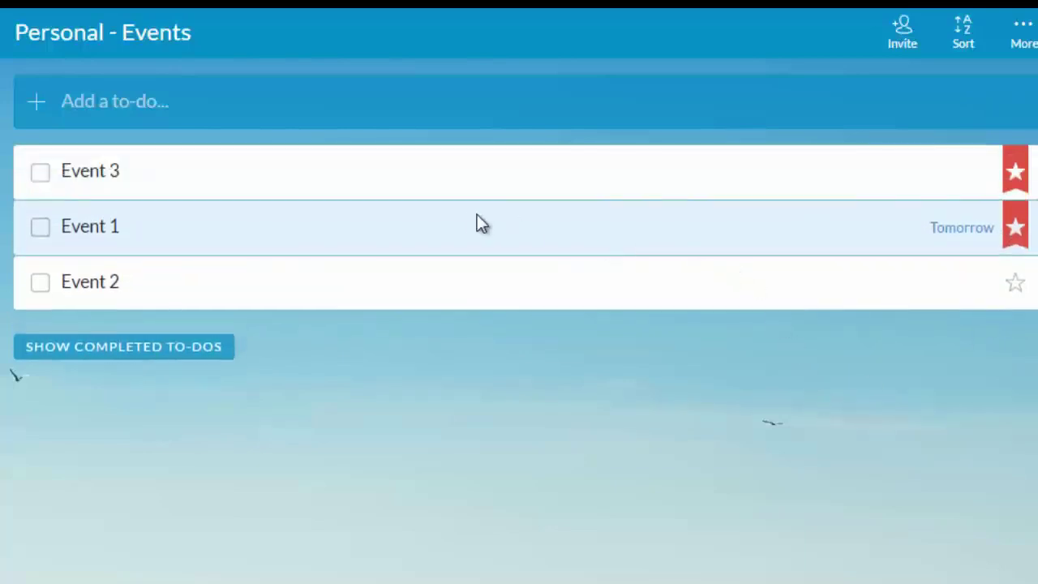
{"action": "left_click_drag", "start_coordinate": [418, 191], "coordinate": [403, 240]}
{"action": "mouse_move", "coordinate": [370, 194]}
{"action": "left_mouse_down"}
{"action": "mouse_move", "coordinate": [370, 225]}
{"action": "mouse_move", "coordinate": [369, 212]}
{"action": "left_mouse_up"}
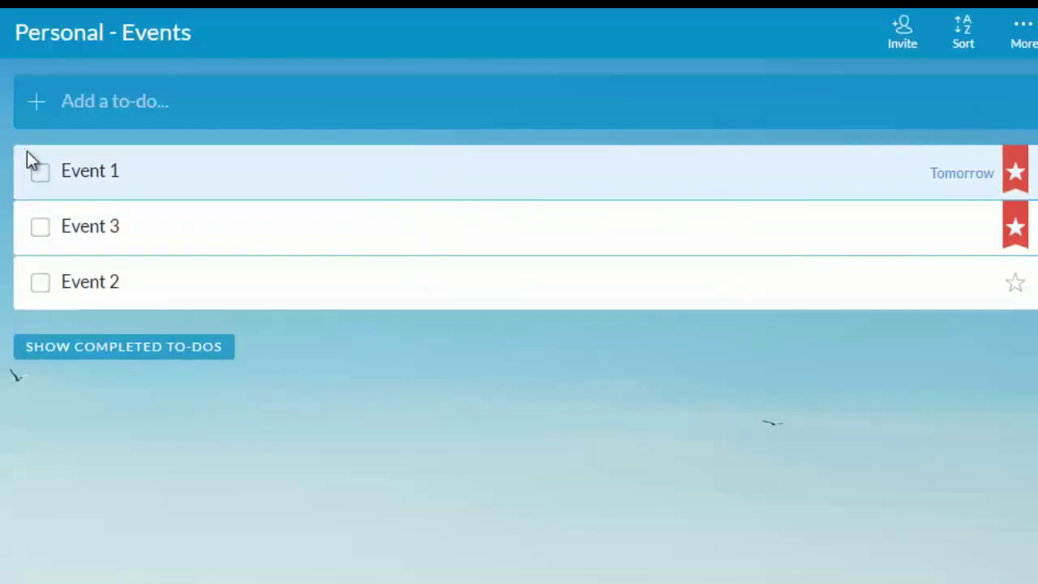
Mark Event 1, Event 3 and Event 2 as completed
{"action": "left_click", "coordinate": [39, 174]}
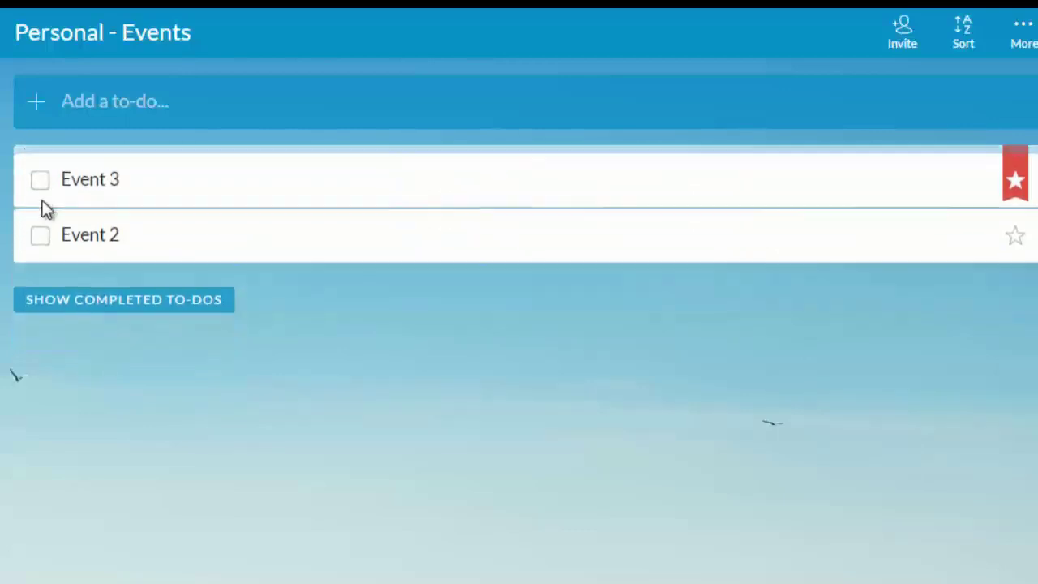
{"action": "left_click", "coordinate": [40, 184]}
{"action": "left_click", "coordinate": [40, 186]}
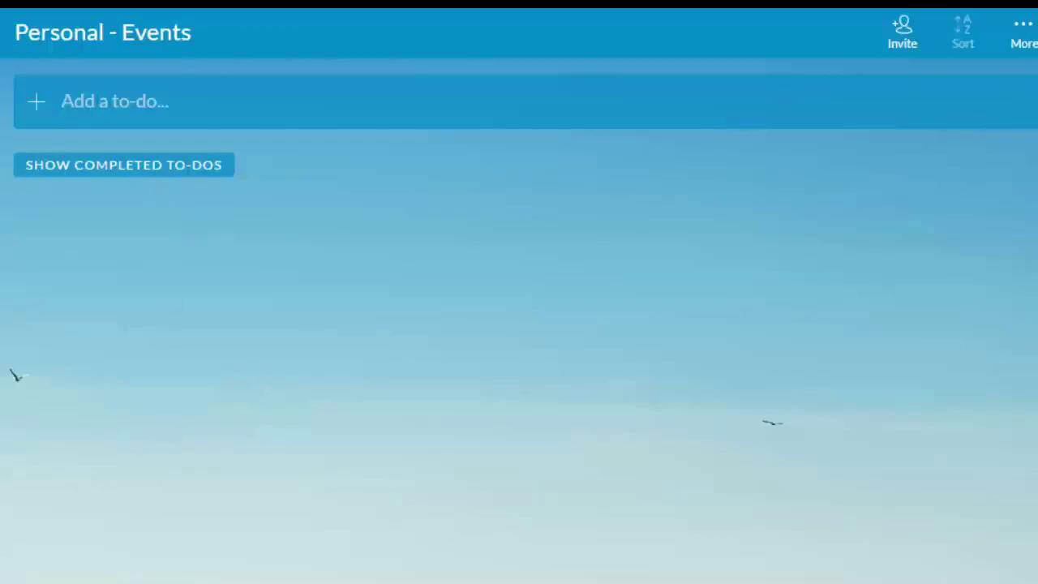
View the additional actions available for the Personal - Events list, such as duplicating, emailing and printing, without choosing any
{"action": "left_click", "coordinate": [1028, 55]}
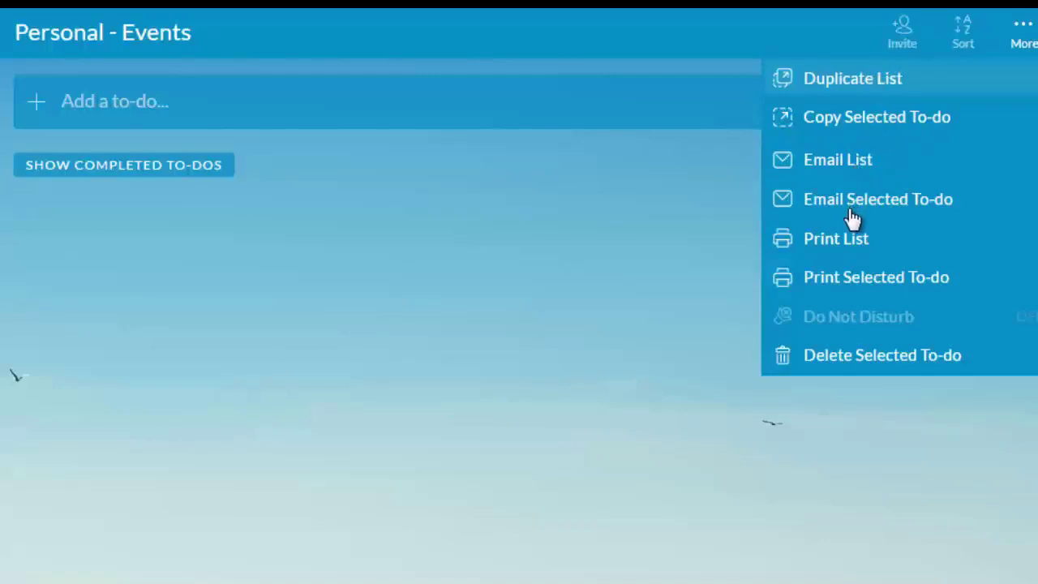
{"action": "left_click", "coordinate": [586, 475]}
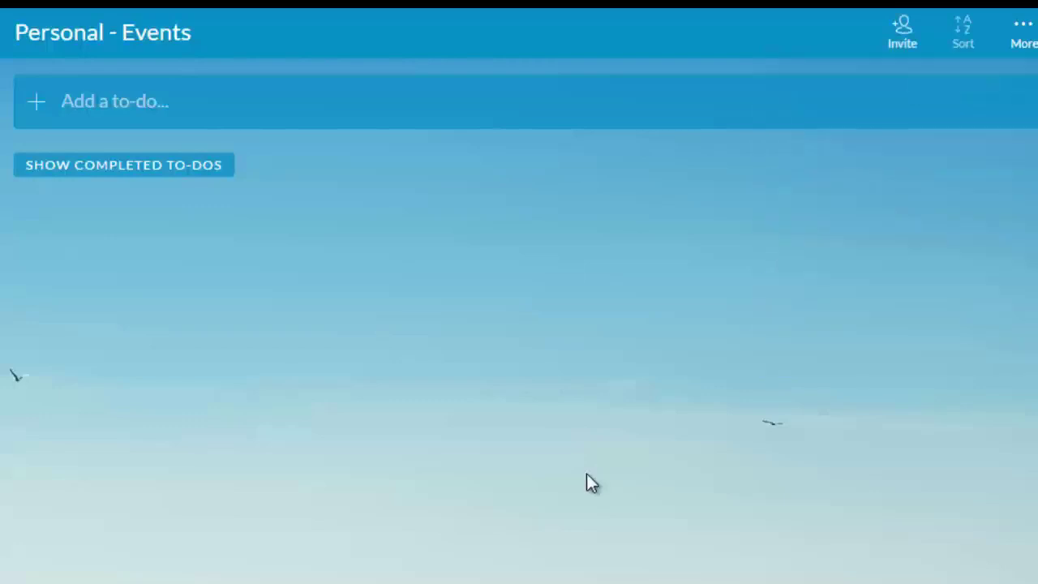